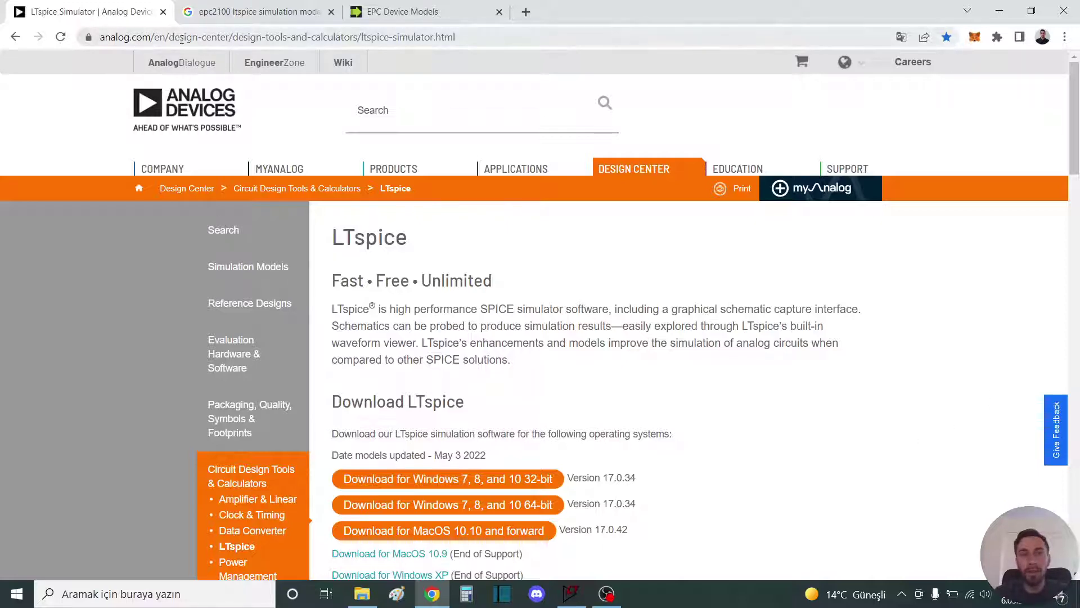
- Launch LTspice XVII, then minimize it to return to the download page
{"action": "scroll", "coordinate": [439, 287], "scroll_direction": "down", "scroll_amount": 3}
{"action": "scroll", "coordinate": [502, 278], "scroll_direction": "up", "scroll_amount": 3}
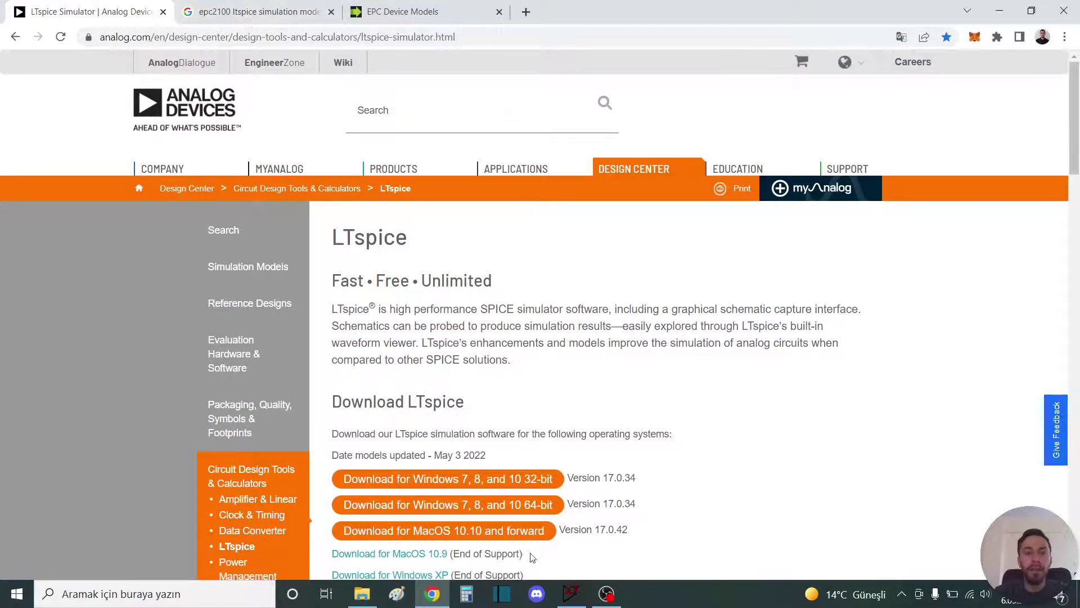
{"action": "left_click", "coordinate": [571, 594]}
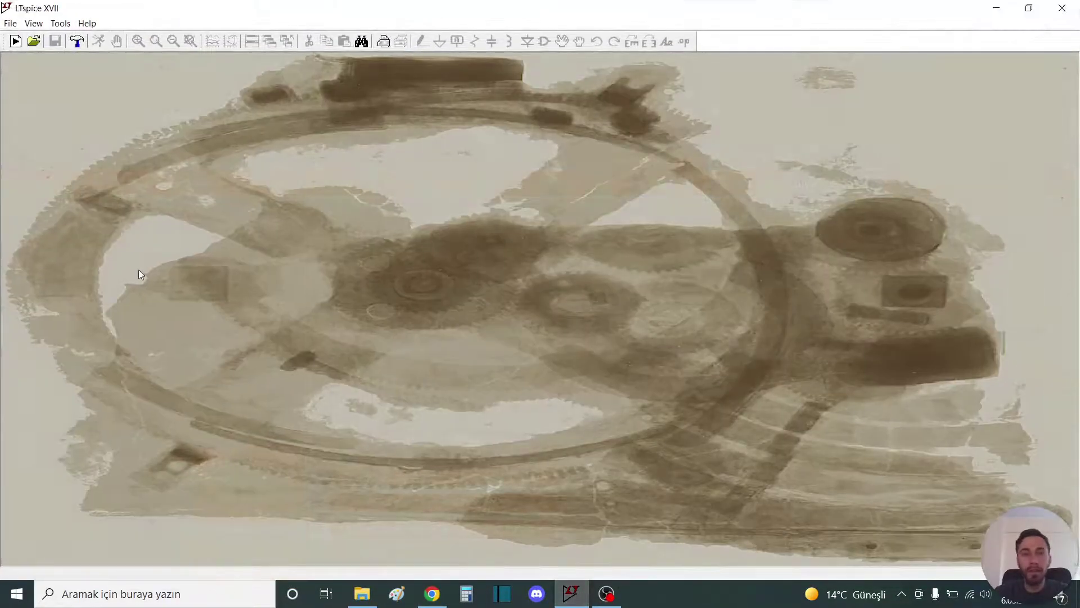
{"action": "left_click", "coordinate": [571, 592]}
{"action": "left_click", "coordinate": [572, 591]}
{"action": "left_click", "coordinate": [571, 592]}
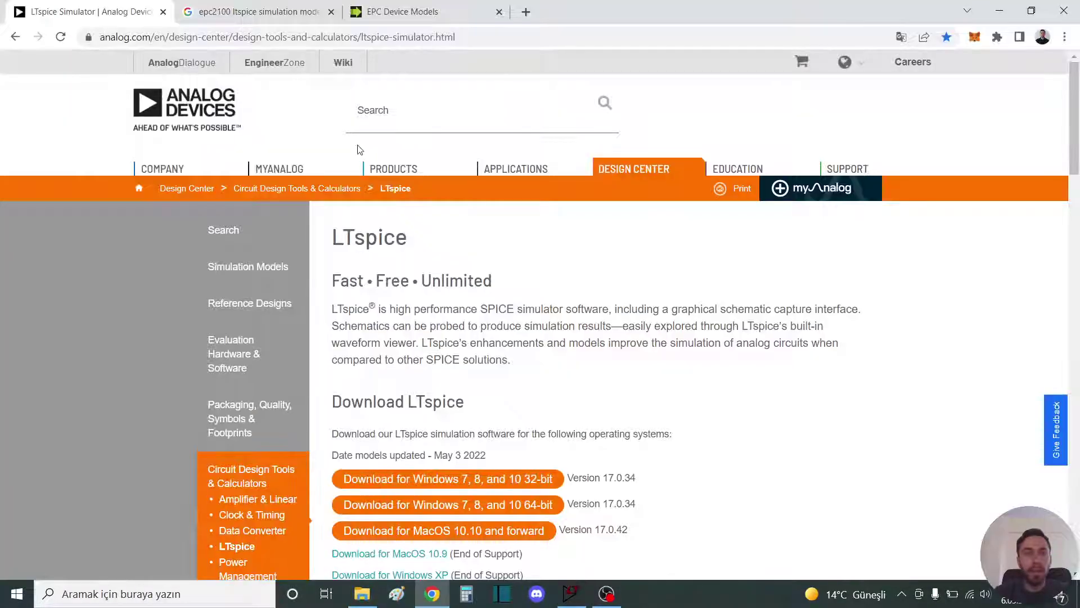
- In the 'epc2100 ltspice simulation model' Google results, scroll to the EPC Co Device Models result
{"action": "left_click", "coordinate": [294, 19]}
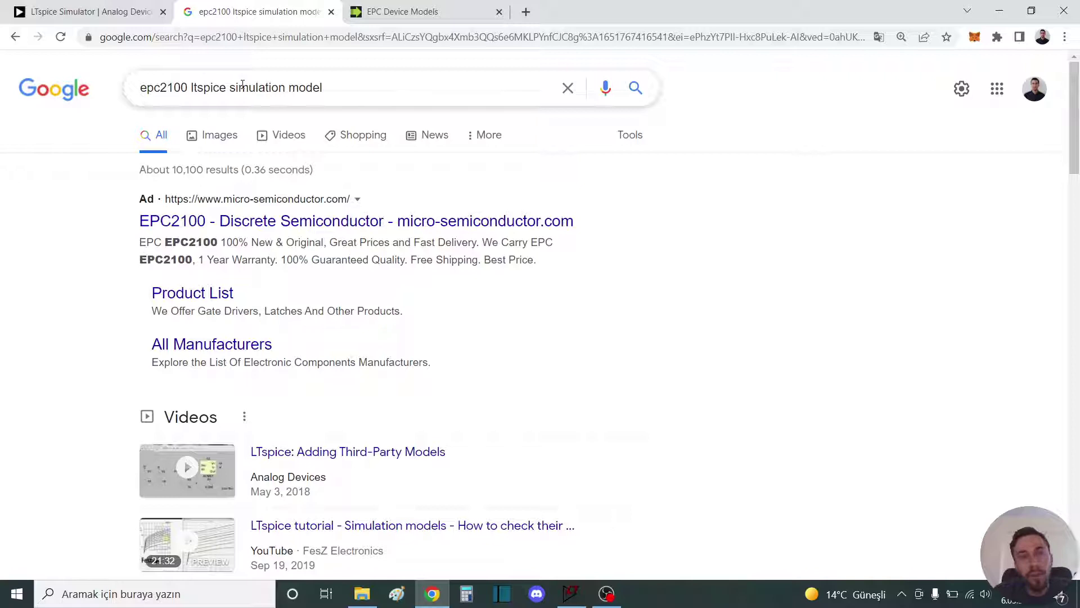
{"action": "left_click_drag", "start_coordinate": [189, 85], "coordinate": [149, 85]}
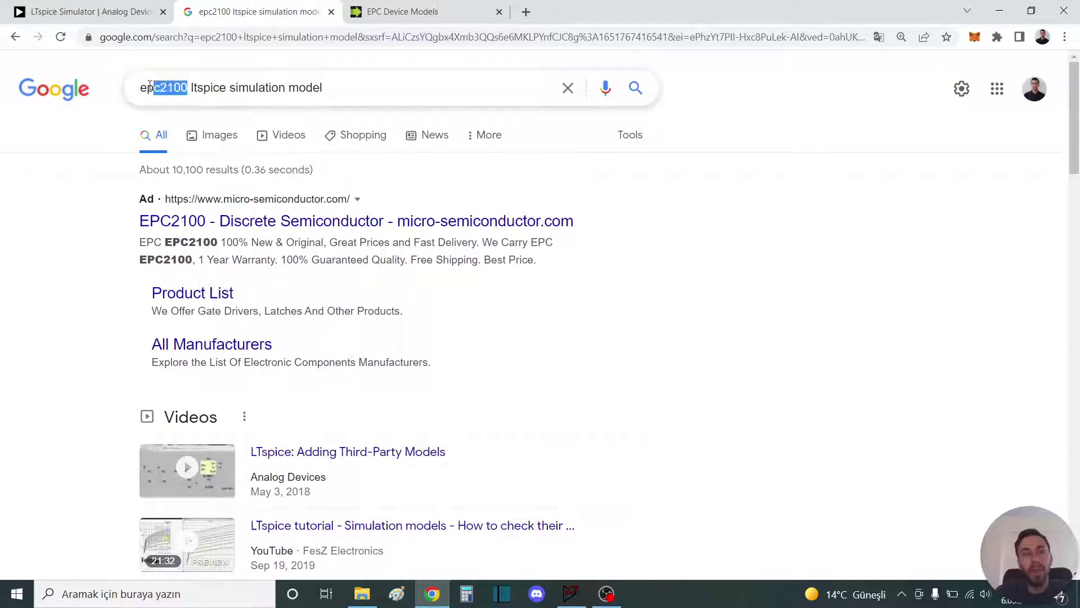
{"action": "left_click", "coordinate": [192, 92]}
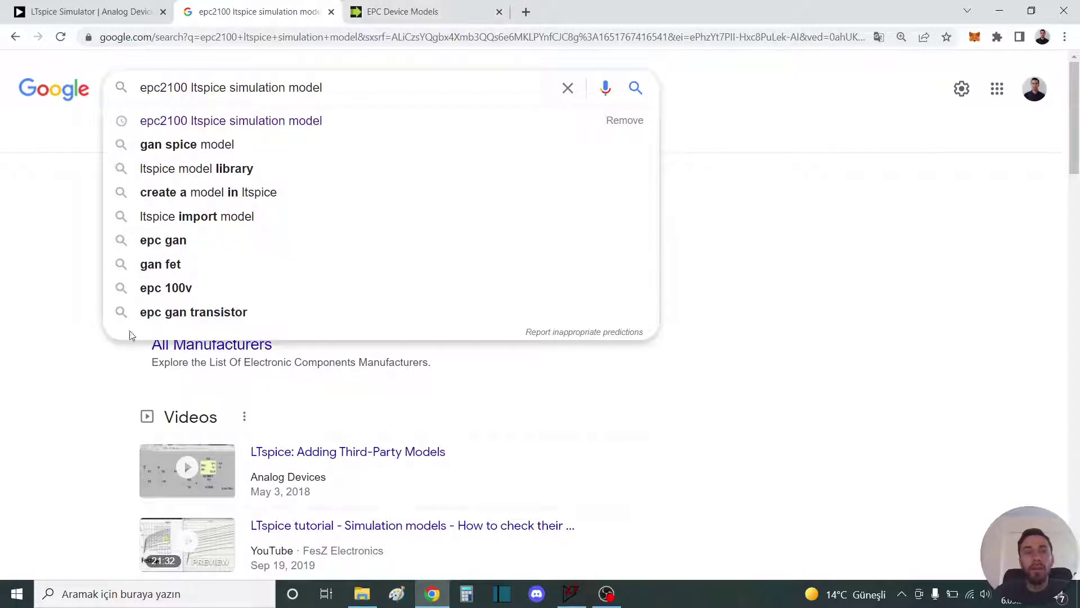
{"action": "scroll", "coordinate": [127, 337], "scroll_direction": "down", "scroll_amount": 8}
{"action": "scroll", "coordinate": [78, 368], "scroll_direction": "down", "scroll_amount": 3}
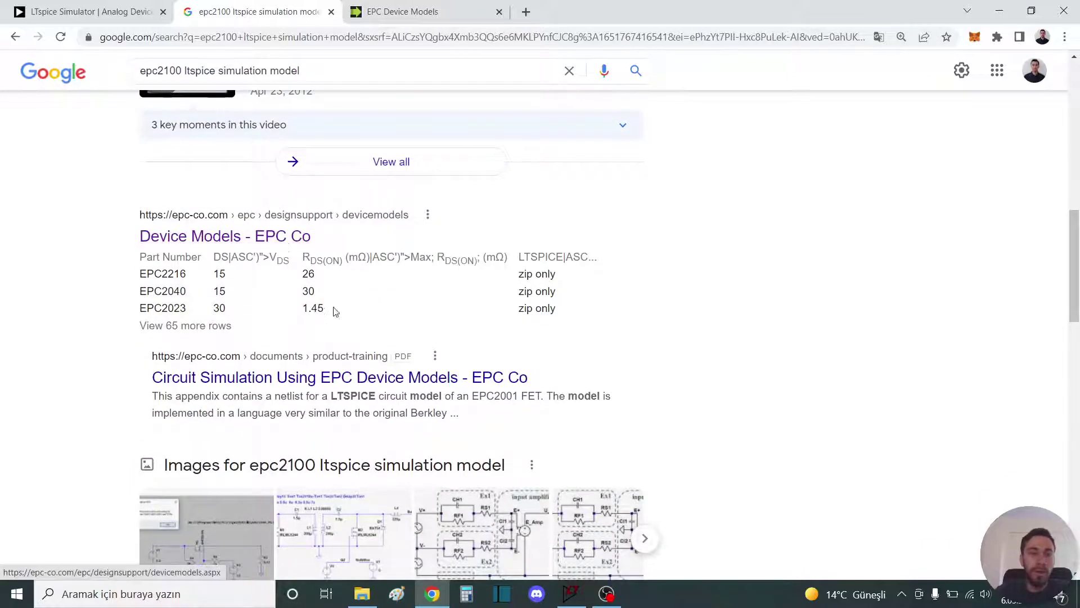
- On the EPC Device Models page, download the LTSPICE 'zip only' model from the parts table
{"action": "left_click", "coordinate": [381, 14]}
{"action": "scroll", "coordinate": [507, 257], "scroll_direction": "down", "scroll_amount": 1}
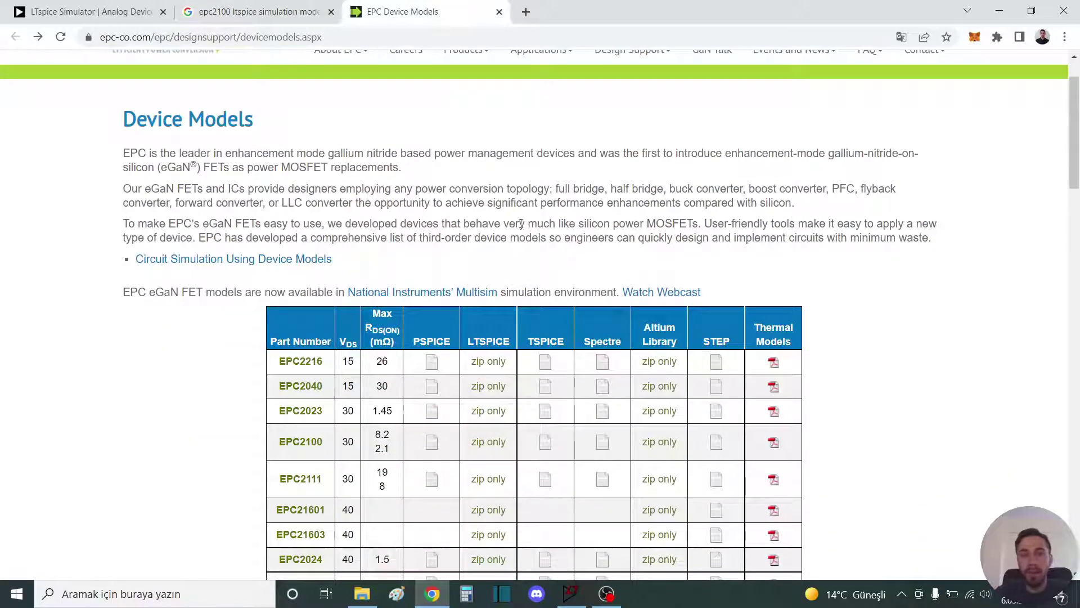
{"action": "scroll", "coordinate": [521, 223], "scroll_direction": "down", "scroll_amount": 3}
{"action": "scroll", "coordinate": [519, 197], "scroll_direction": "down", "scroll_amount": 2}
{"action": "scroll", "coordinate": [498, 232], "scroll_direction": "up", "scroll_amount": 2}
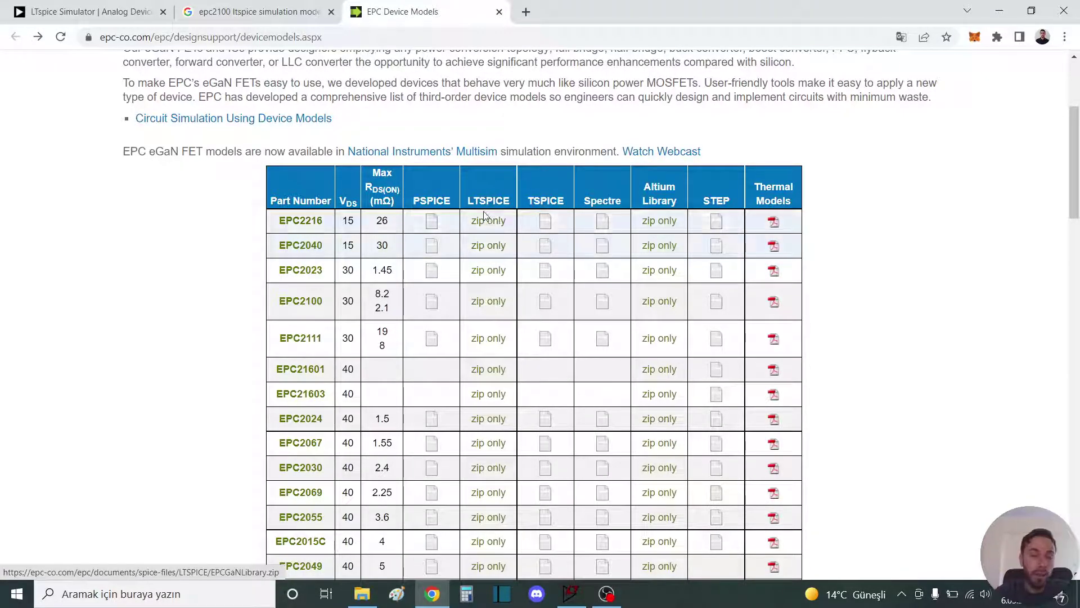
{"action": "left_click", "coordinate": [502, 224]}
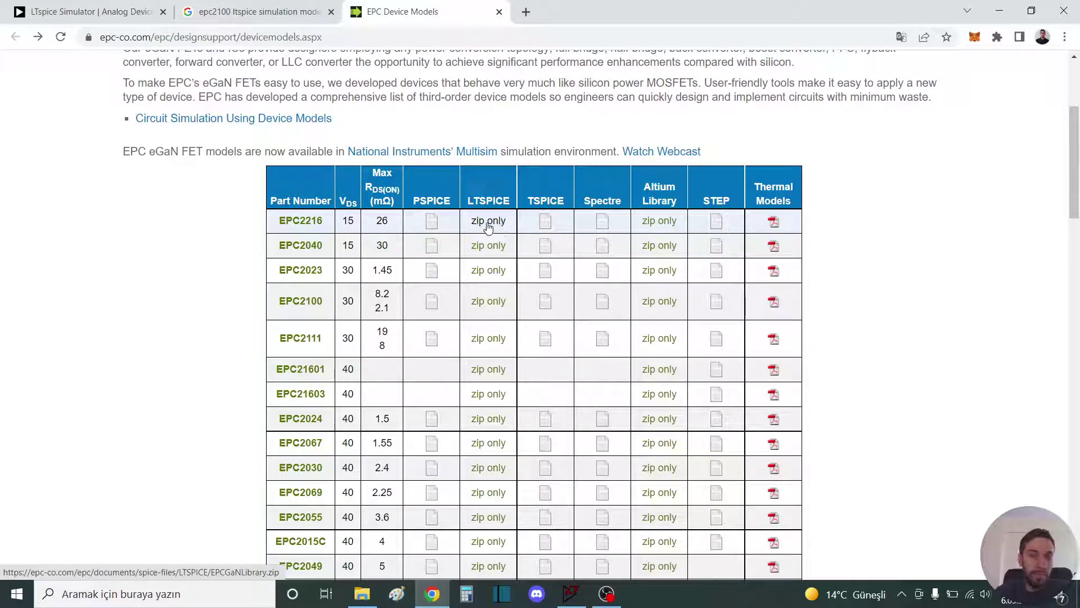
- Open the extracted EPCGaNLibrary folder inside the downloaded lib folder
{"action": "left_click", "coordinate": [358, 596]}
{"action": "left_click", "coordinate": [168, 171]}
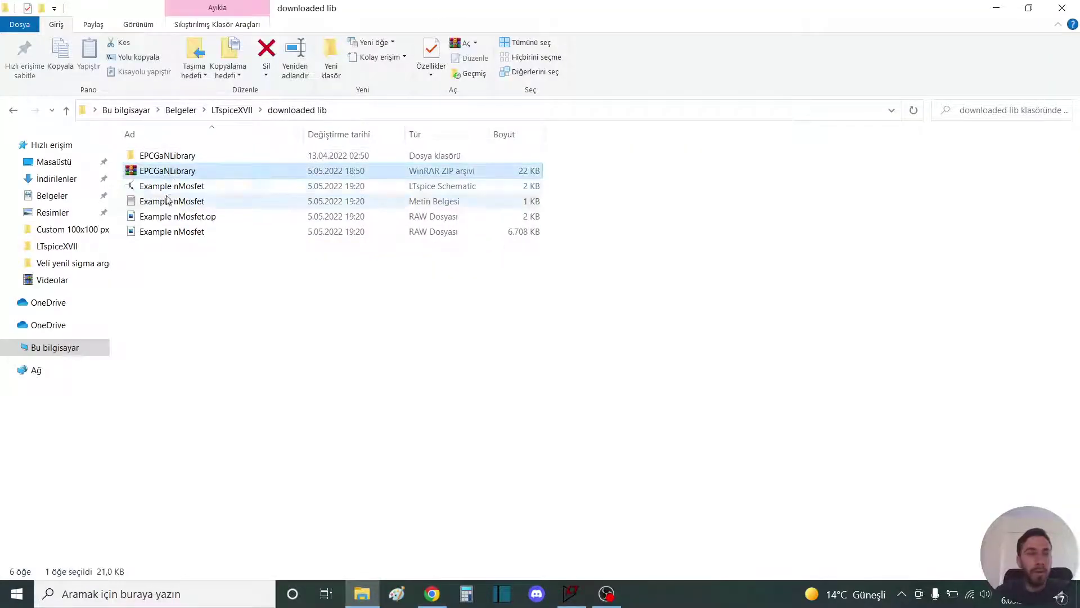
{"action": "right_click", "coordinate": [175, 172]}
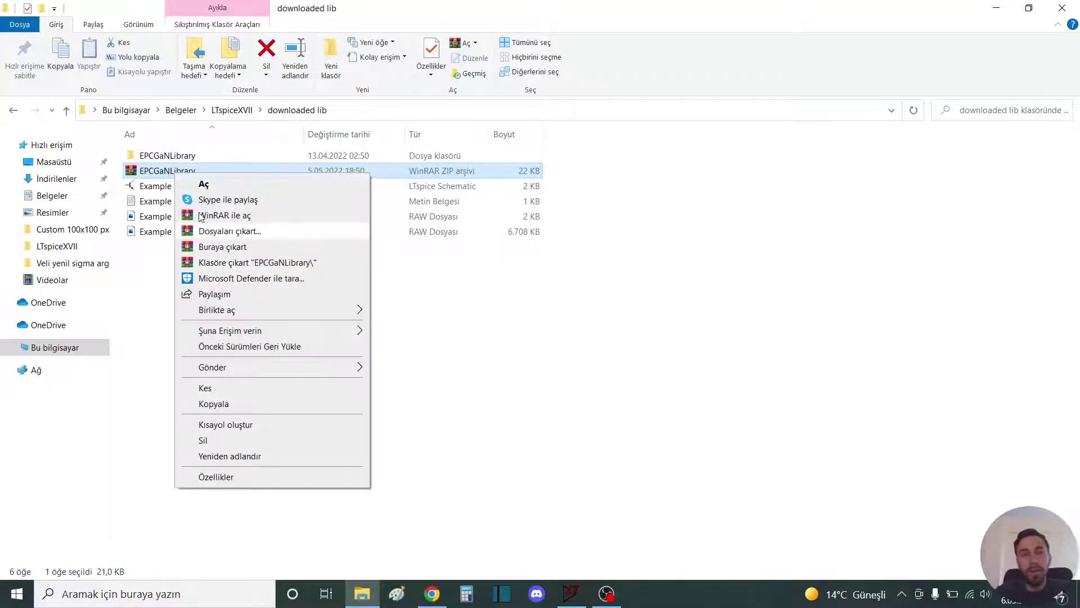
{"action": "left_click", "coordinate": [153, 159]}
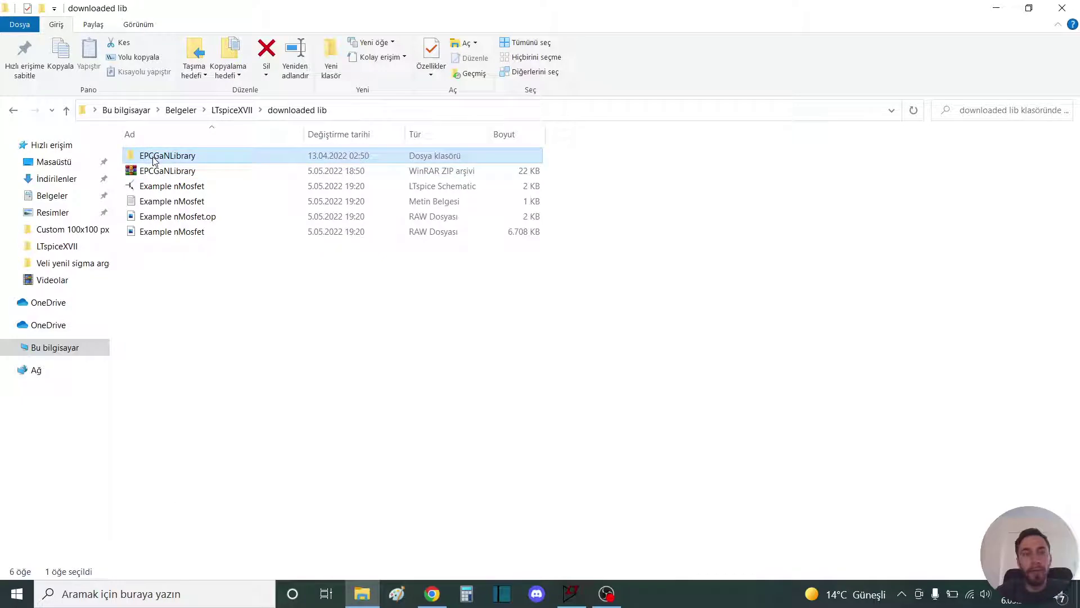
{"action": "left_click", "coordinate": [153, 161]}
{"action": "double_click", "coordinate": [237, 163]}
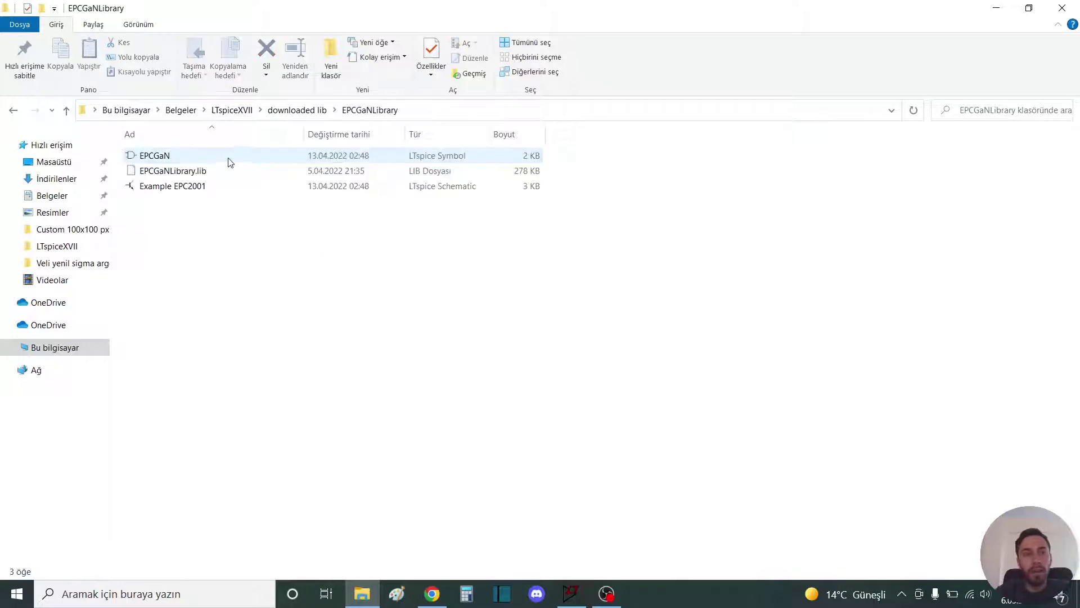
- Review the EPCGaN symbol, EPCGaNLibrary.lib and Example EPC2001 files, then return to LTspice XVII
{"action": "left_click", "coordinate": [193, 153]}
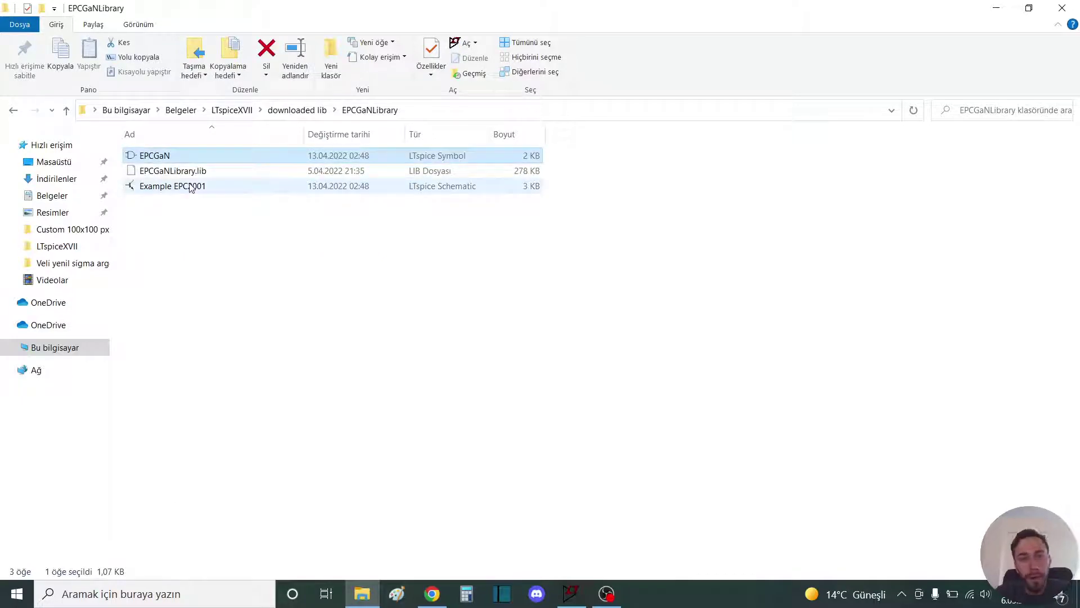
{"action": "left_click", "coordinate": [200, 174]}
{"action": "left_click", "coordinate": [196, 190]}
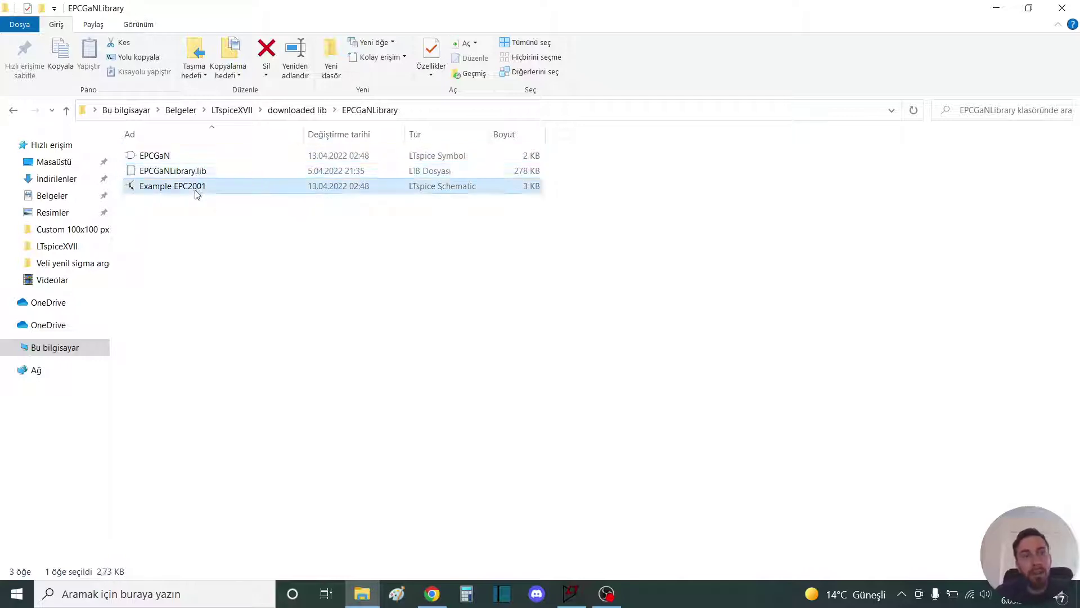
{"action": "left_click", "coordinate": [197, 172]}
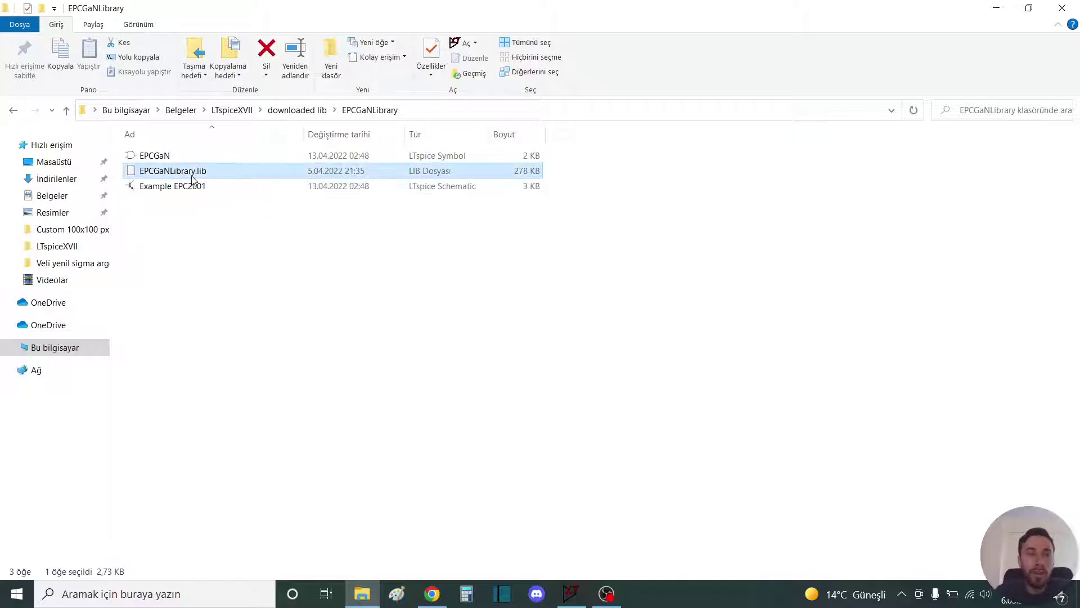
{"action": "left_click", "coordinate": [297, 110]}
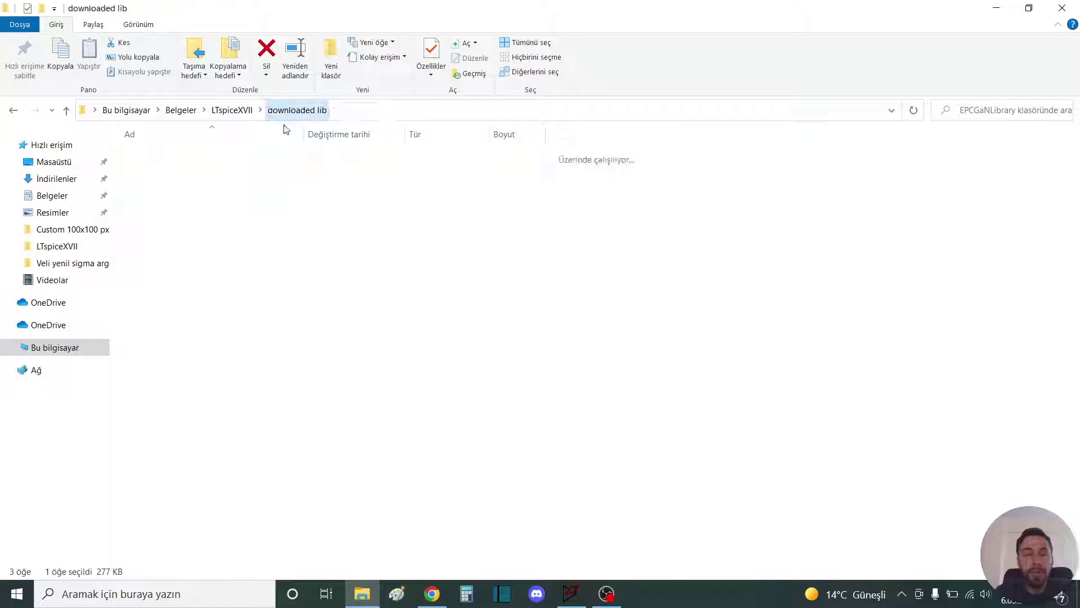
{"action": "left_click", "coordinate": [571, 594]}
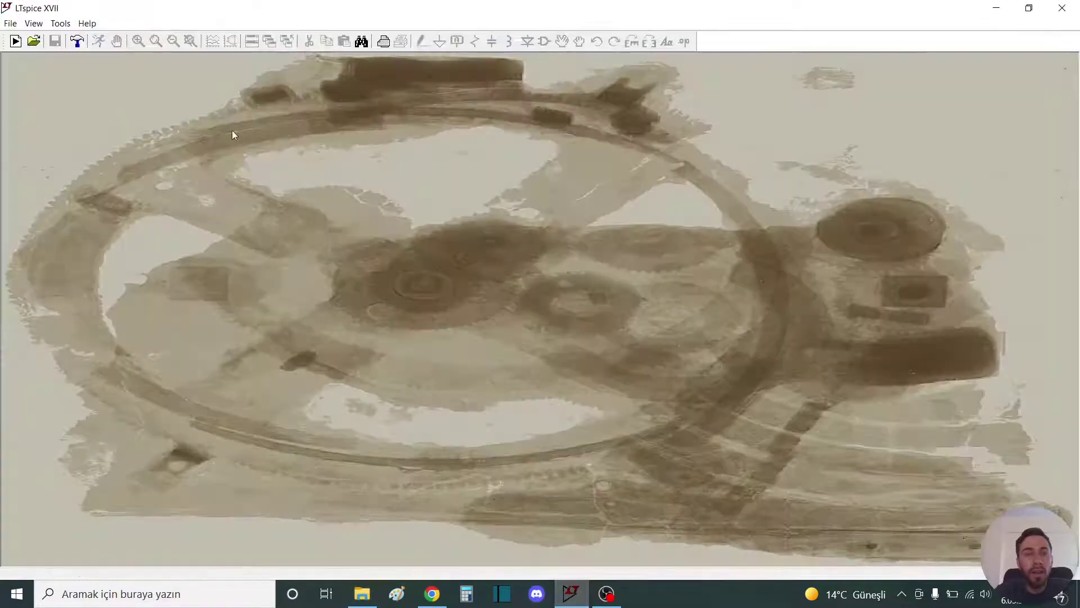
- Open EPCGaNLibrary.lib from LTspiceXVII\lib\EPCGaNLibrary, showing all file types
{"action": "left_click", "coordinate": [32, 41]}
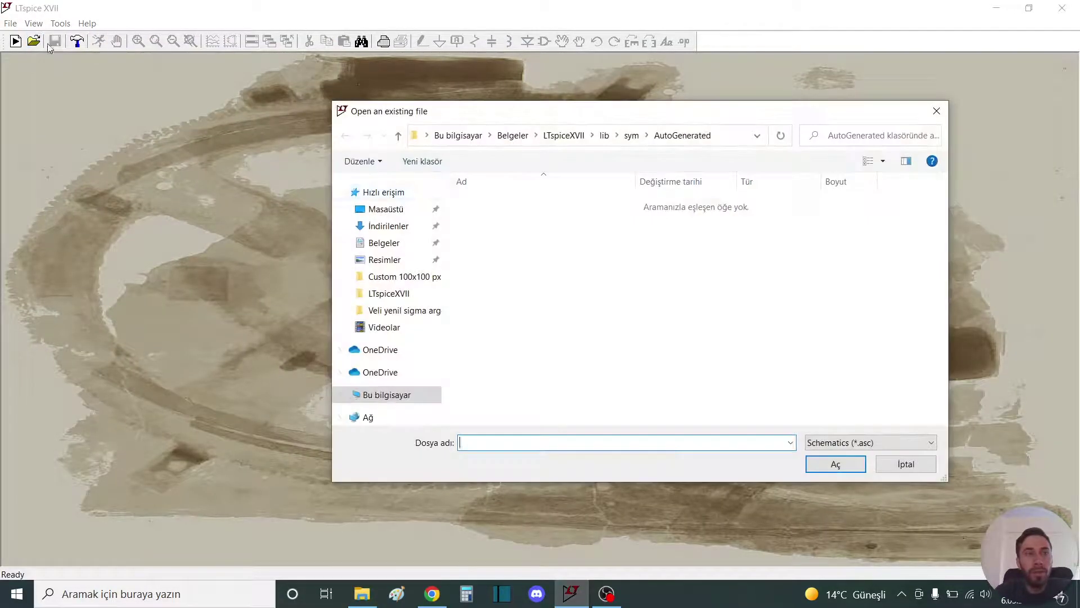
{"action": "left_click", "coordinate": [384, 292]}
{"action": "double_click", "coordinate": [503, 219]}
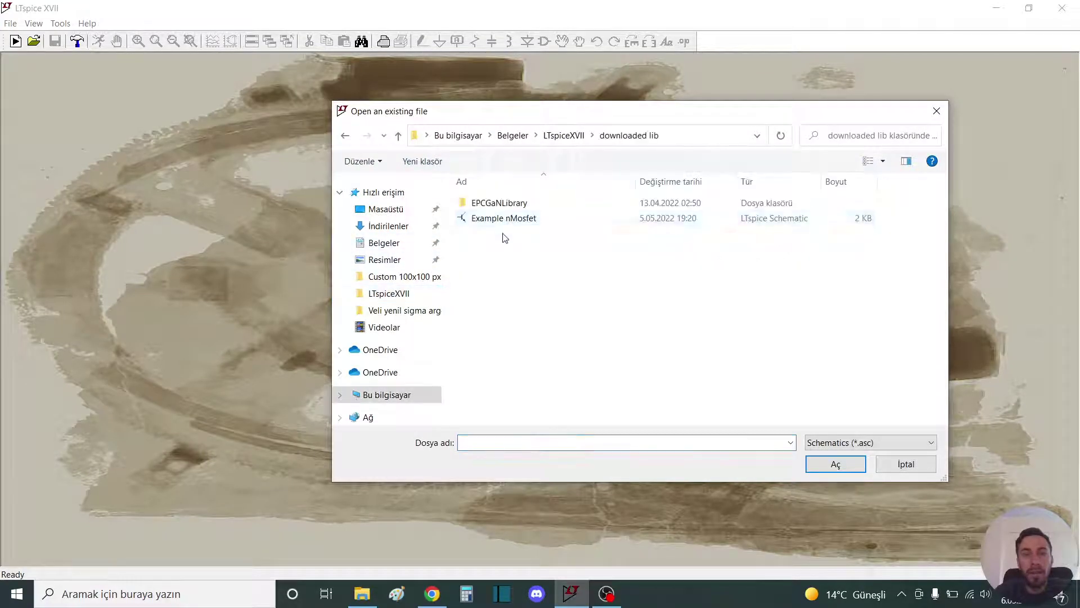
{"action": "double_click", "coordinate": [495, 203]}
{"action": "left_click", "coordinate": [869, 443]}
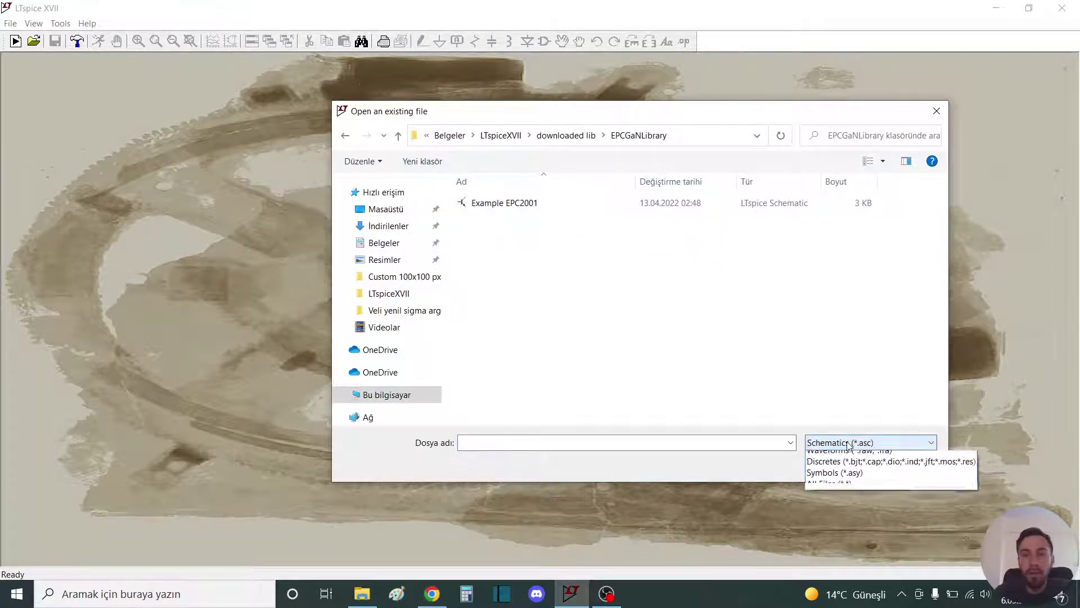
{"action": "left_click", "coordinate": [819, 512]}
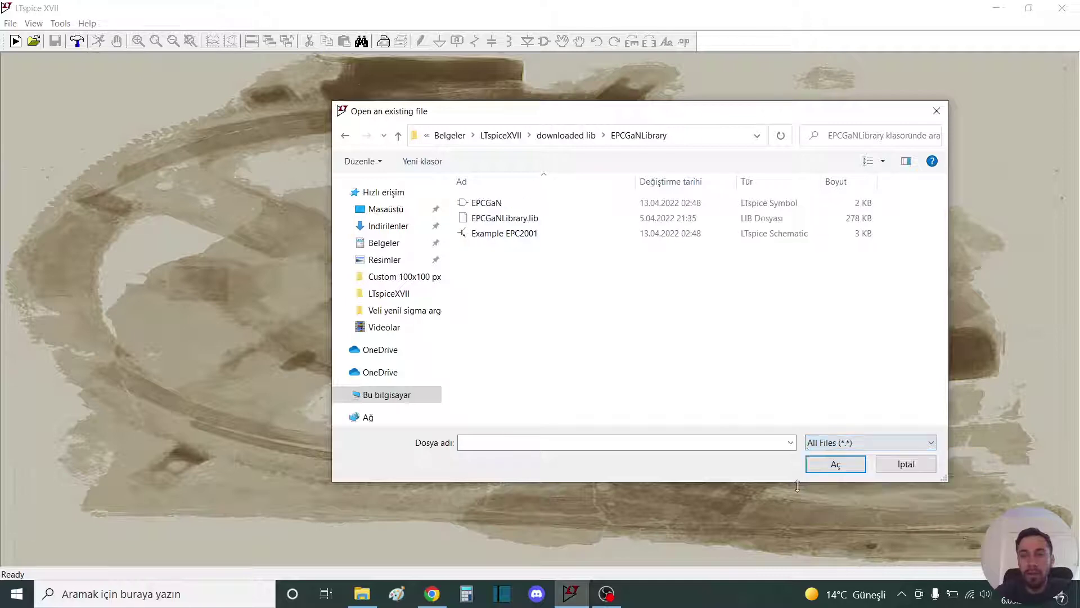
{"action": "double_click", "coordinate": [534, 219]}
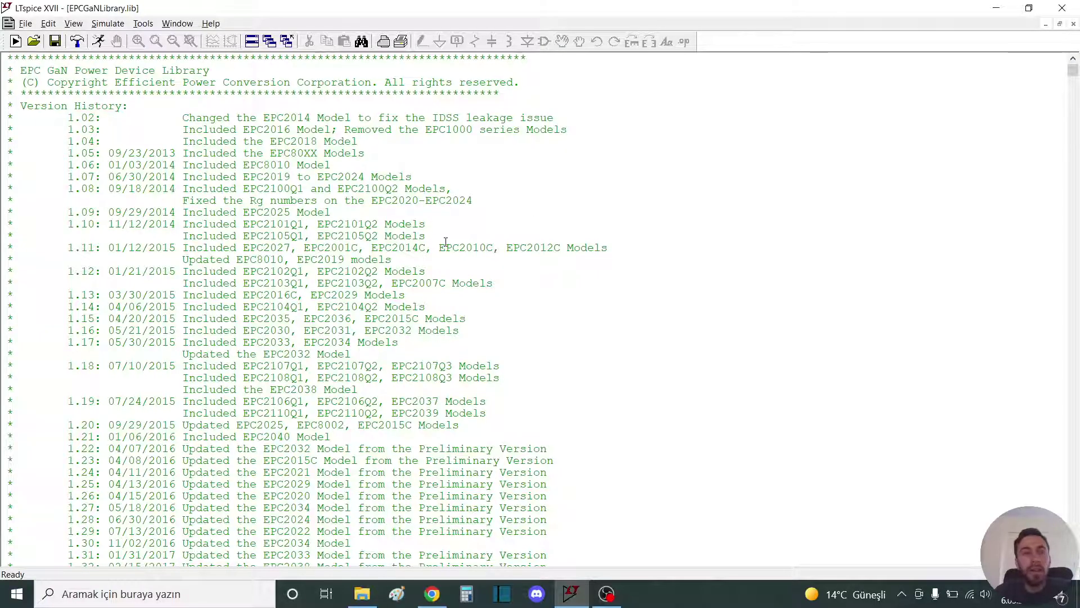
- Scroll past the library's revision history down to the .subckt EPC2001 definition
{"action": "scroll", "coordinate": [445, 242], "scroll_direction": "down", "scroll_amount": 3}
{"action": "scroll", "coordinate": [446, 242], "scroll_direction": "up", "scroll_amount": 2}
{"action": "left_click_drag", "start_coordinate": [315, 106], "coordinate": [495, 448]}
{"action": "left_click", "coordinate": [645, 425]}
{"action": "scroll", "coordinate": [646, 425], "scroll_direction": "down", "scroll_amount": 12}
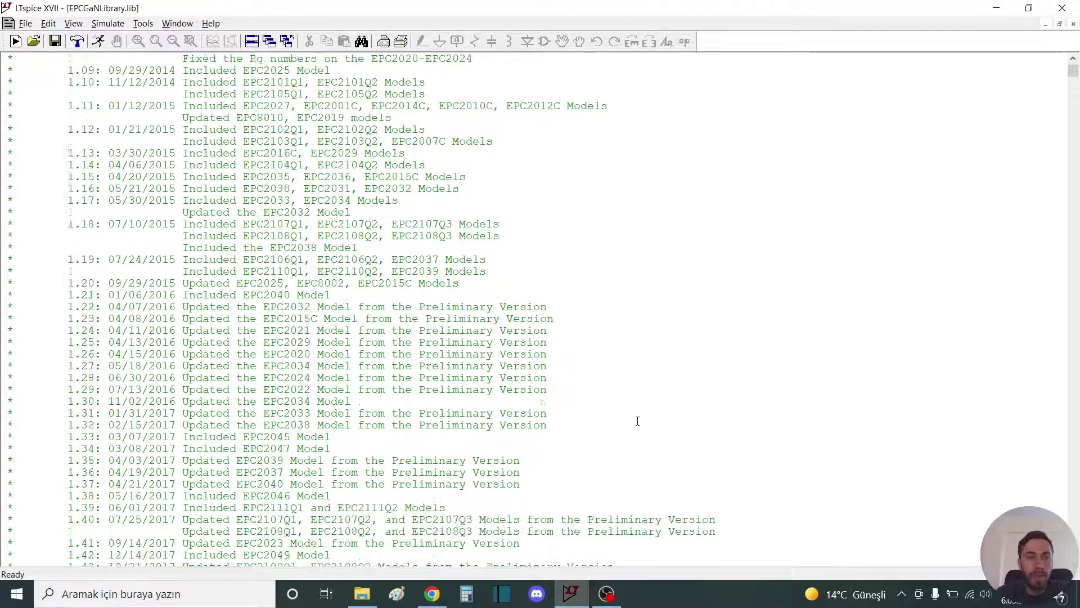
{"action": "scroll", "coordinate": [633, 416], "scroll_direction": "down", "scroll_amount": 14}
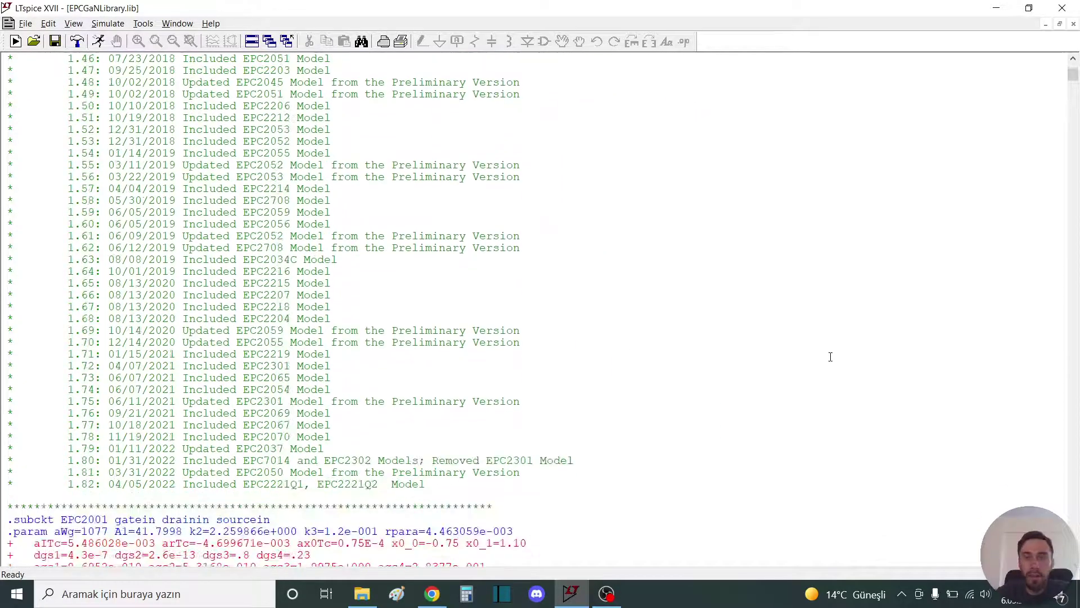
{"action": "scroll", "coordinate": [670, 318], "scroll_direction": "down", "scroll_amount": 2}
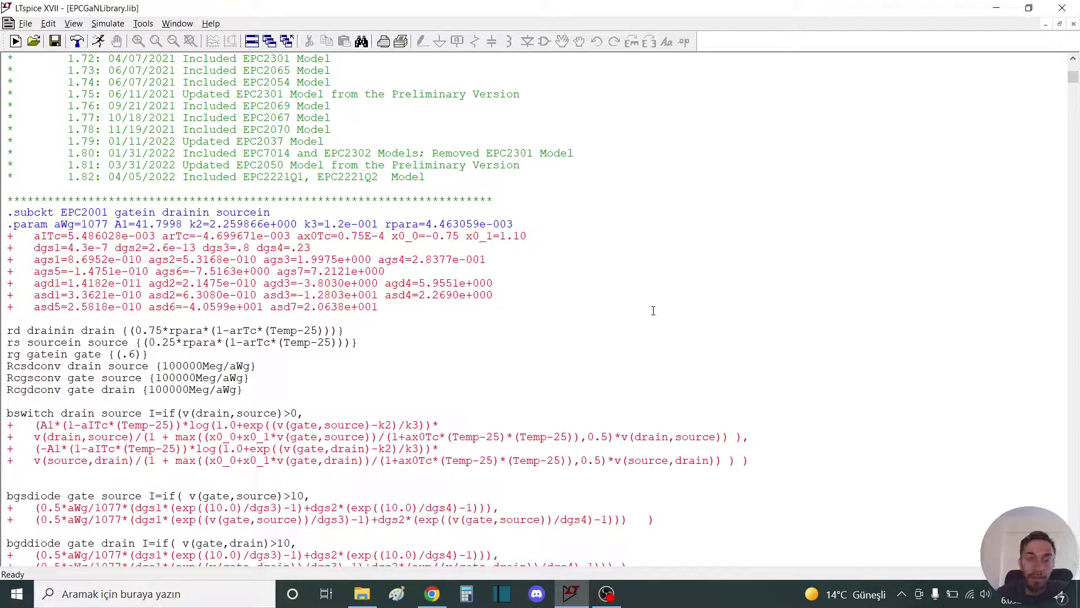
{"action": "scroll", "coordinate": [647, 310], "scroll_direction": "down", "scroll_amount": 2}
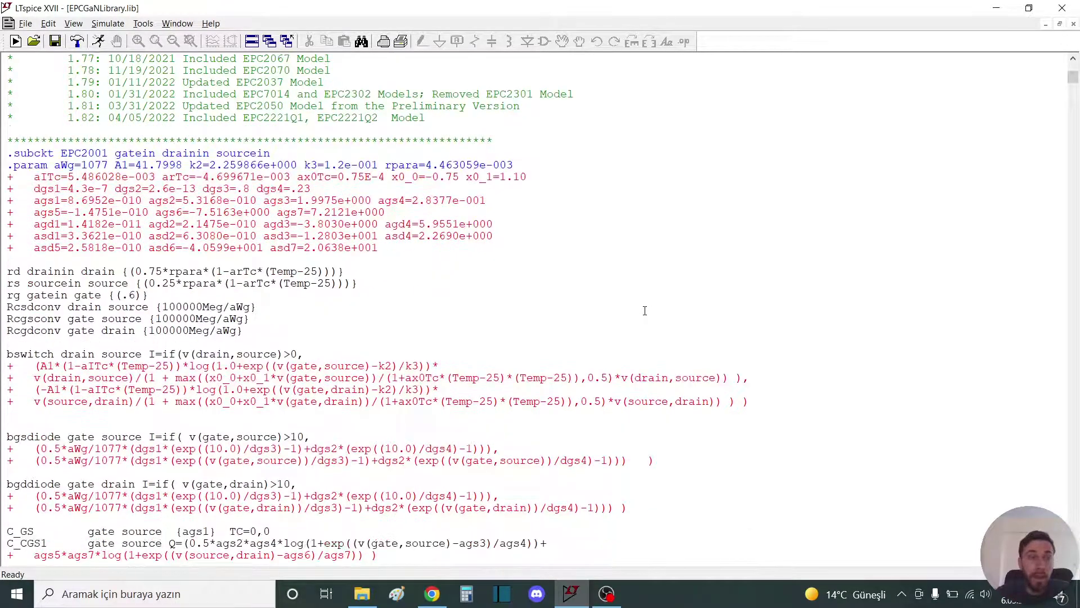
- Try creating a symbol for EPC2001, keeping the existing EPC2001 symbol file
{"action": "double_click", "coordinate": [76, 153]}
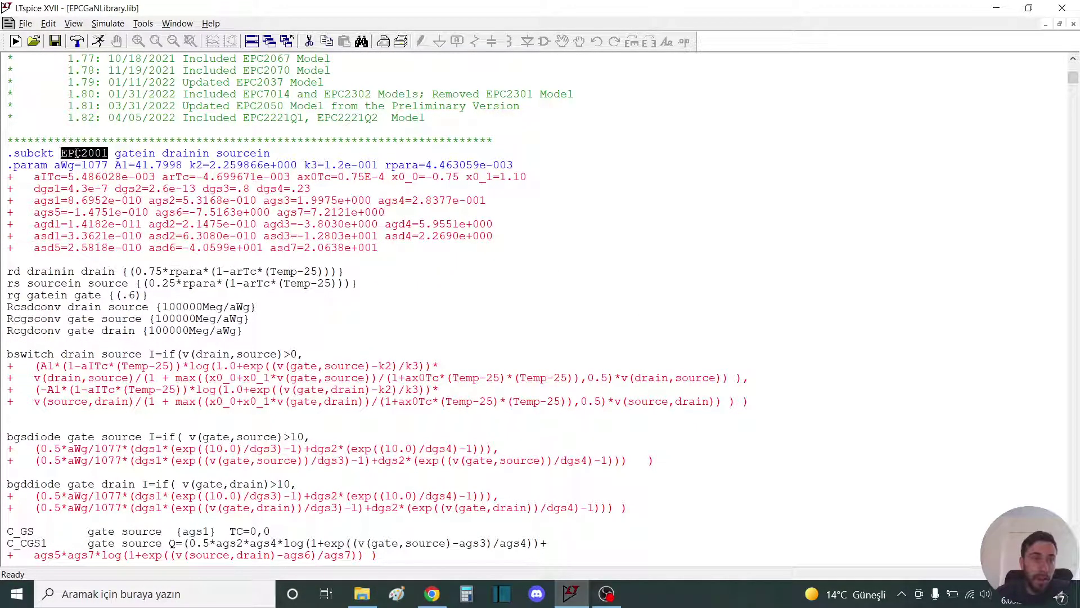
{"action": "right_click", "coordinate": [77, 153]}
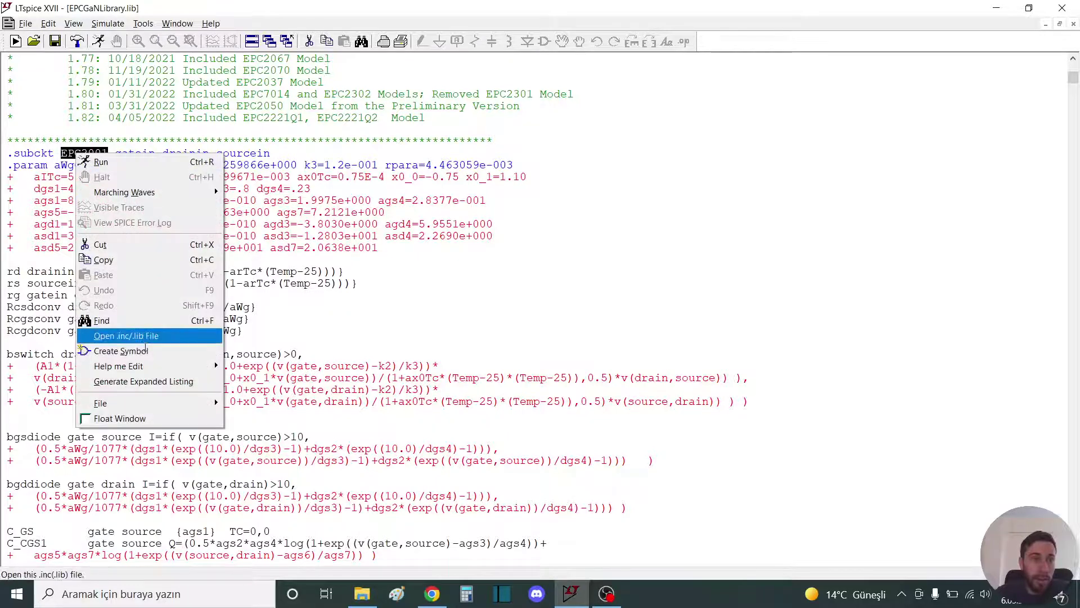
{"action": "left_click", "coordinate": [83, 351]}
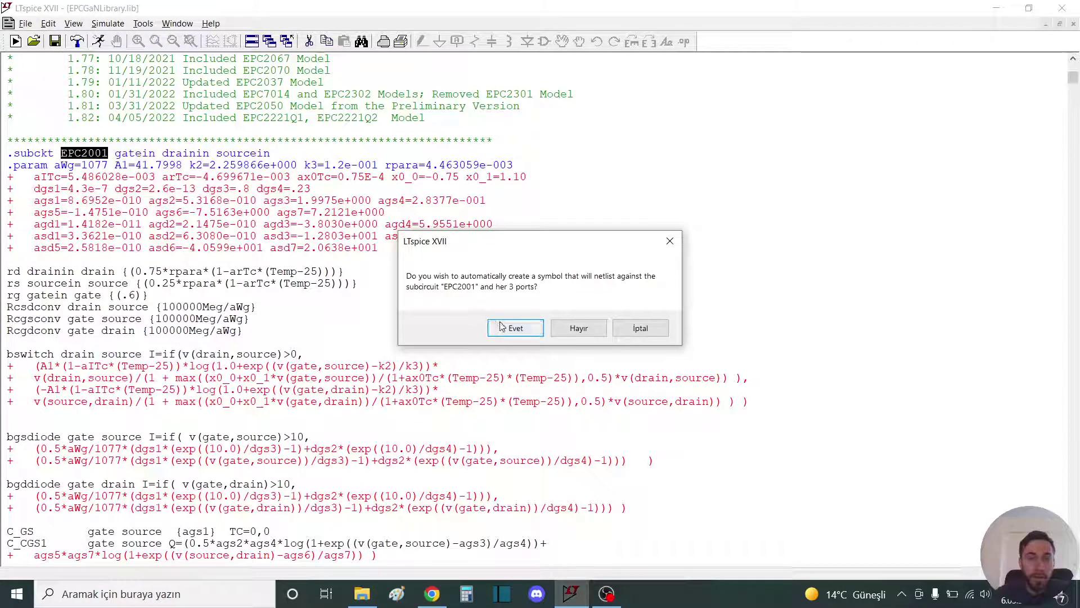
{"action": "left_click", "coordinate": [501, 327]}
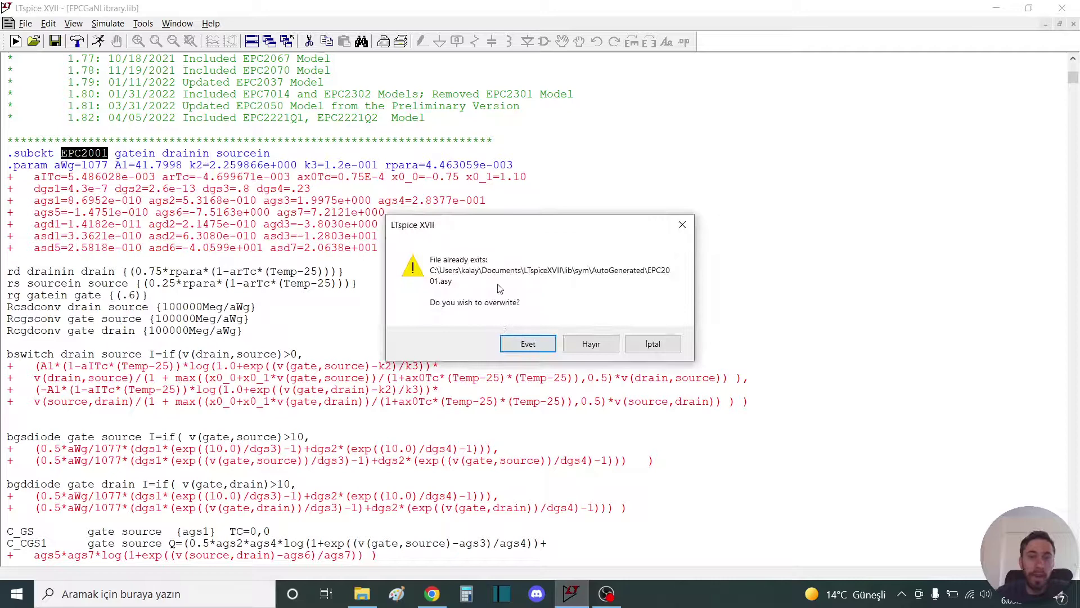
{"action": "left_click", "coordinate": [592, 343]}
- Auto-generate a symbol for the EPC2101Q1 subcircuit and start a new blank schematic
{"action": "scroll", "coordinate": [359, 290], "scroll_direction": "down", "scroll_amount": 4}
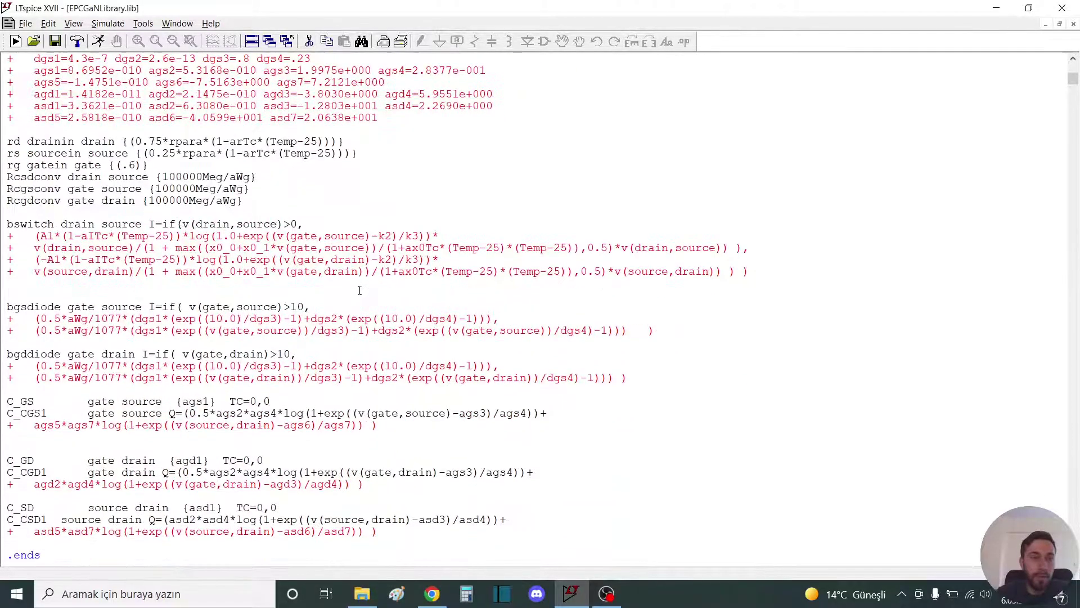
{"action": "scroll", "coordinate": [359, 290], "scroll_direction": "down", "scroll_amount": 8}
{"action": "double_click", "coordinate": [102, 319]}
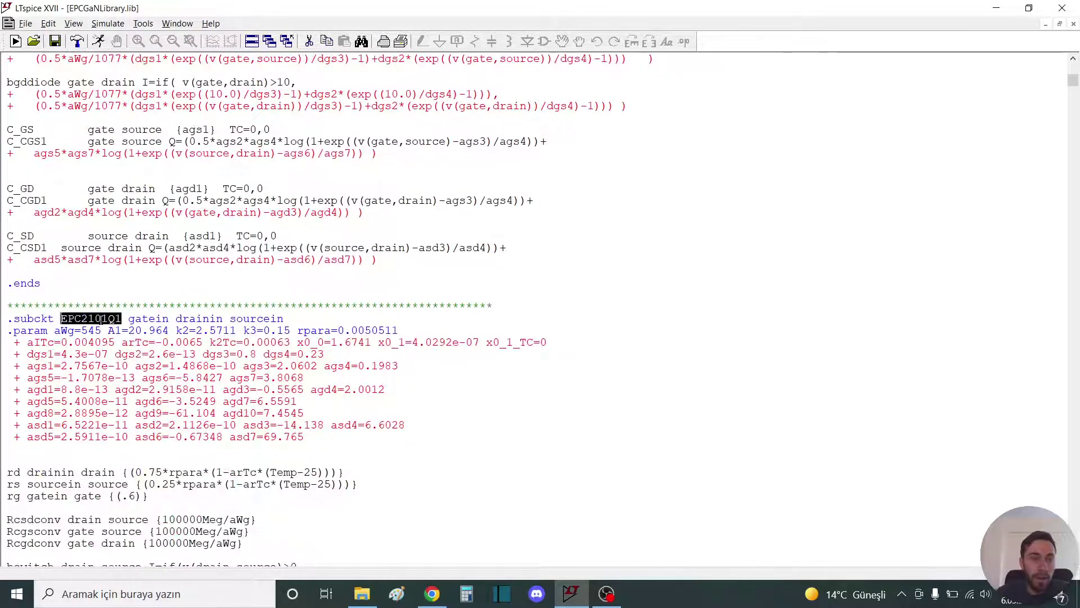
{"action": "right_click", "coordinate": [102, 318]}
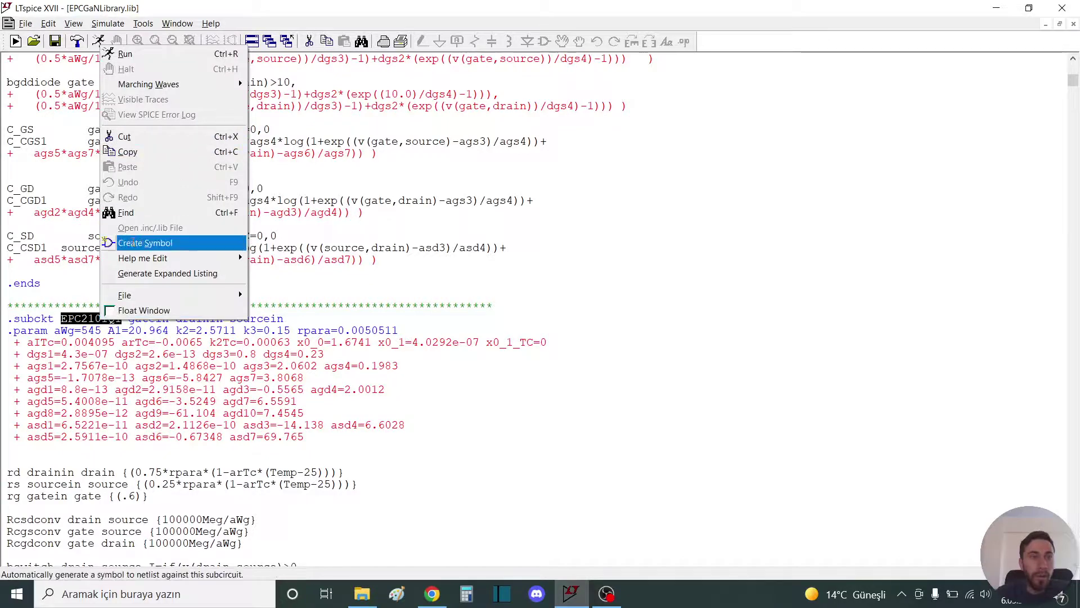
{"action": "left_click", "coordinate": [133, 243]}
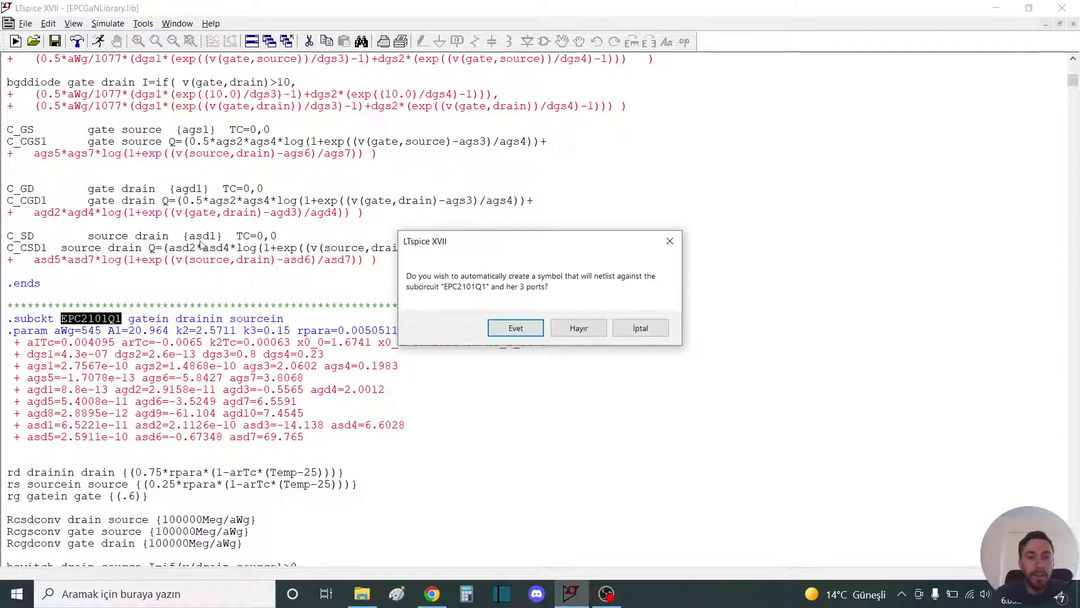
{"action": "left_click", "coordinate": [502, 325]}
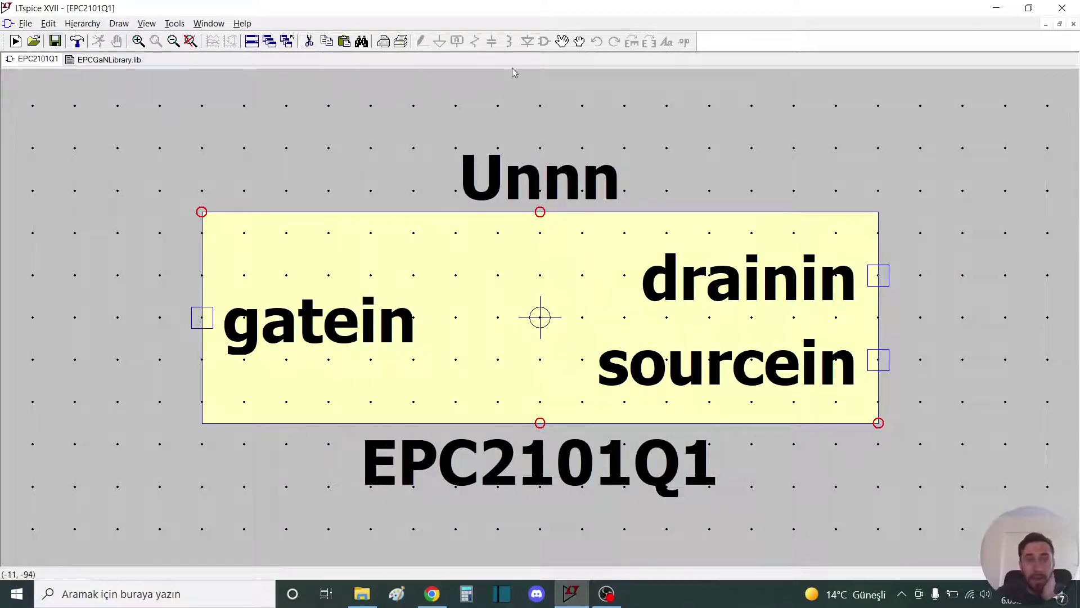
{"action": "left_click", "coordinate": [14, 41]}
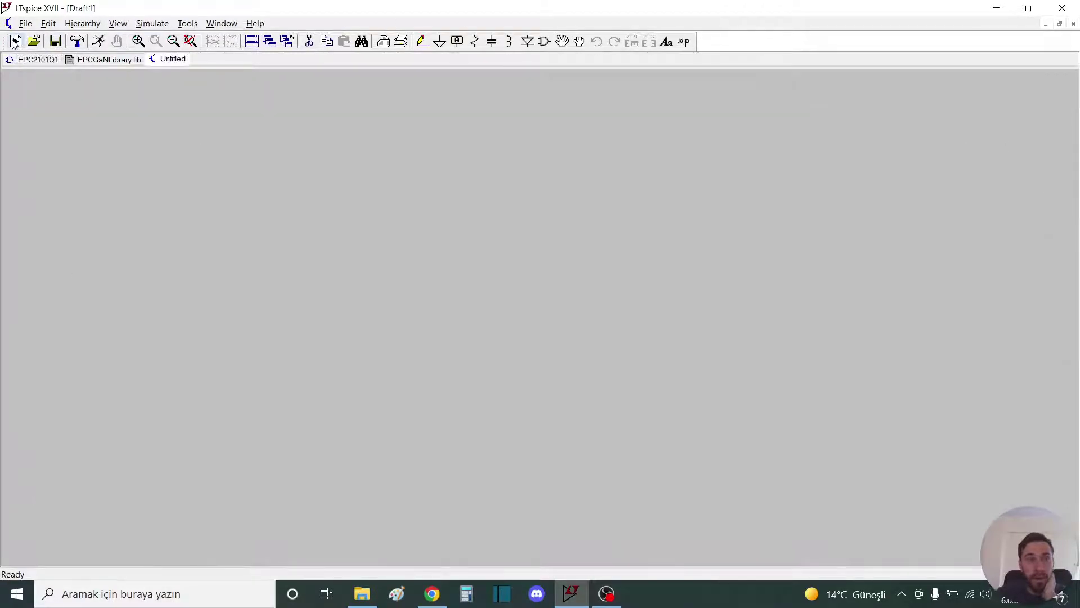
- Place the AutoGenerated EPC2101Q1 symbol on Draft1 as part U1
{"action": "left_click", "coordinate": [544, 43]}
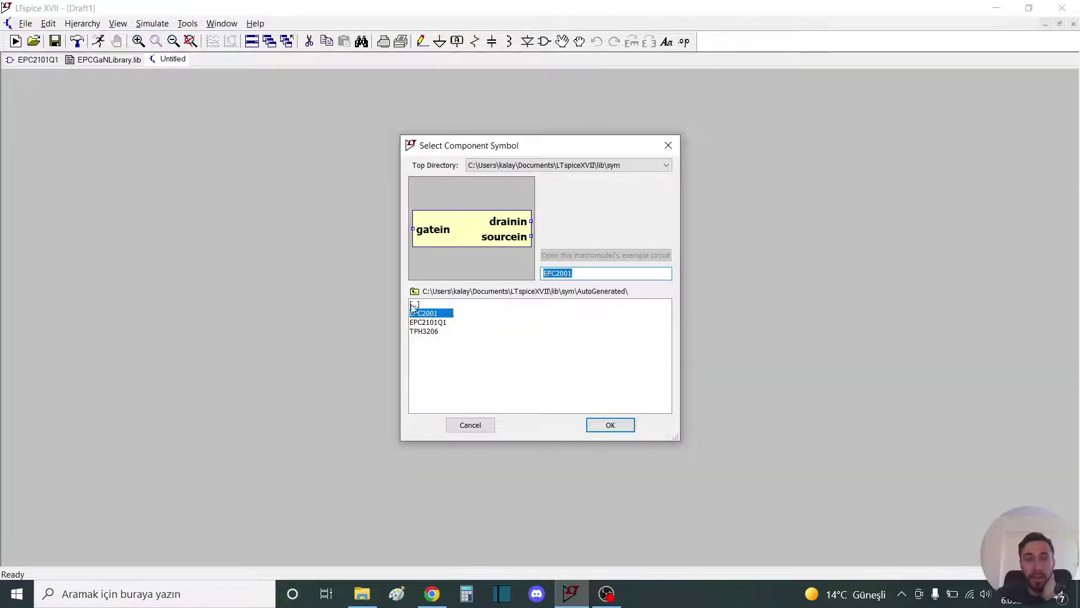
{"action": "double_click", "coordinate": [414, 305]}
{"action": "left_click", "coordinate": [443, 315]}
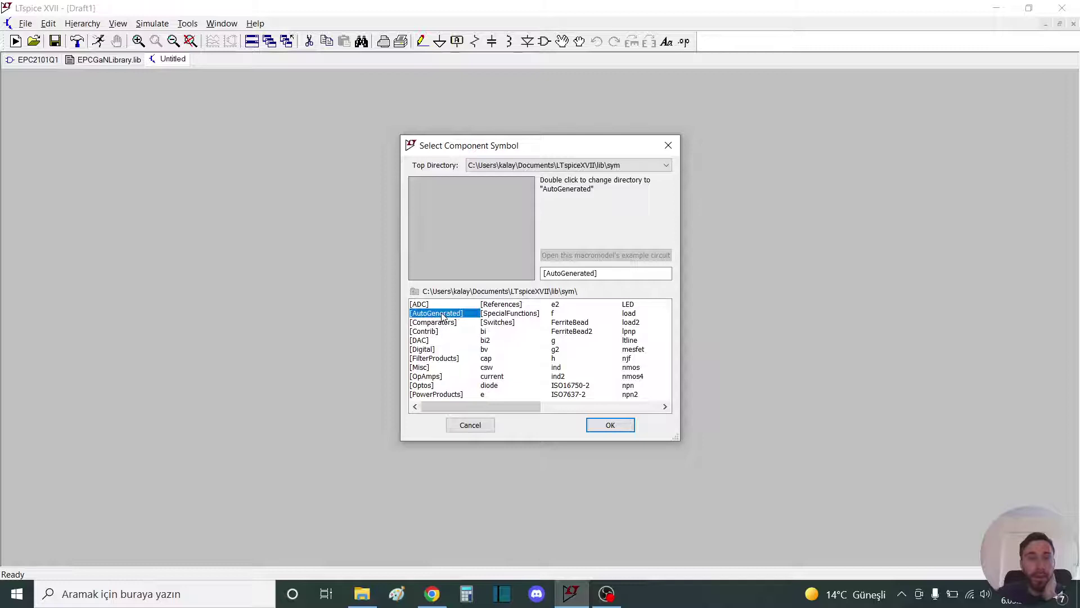
{"action": "double_click", "coordinate": [443, 315]}
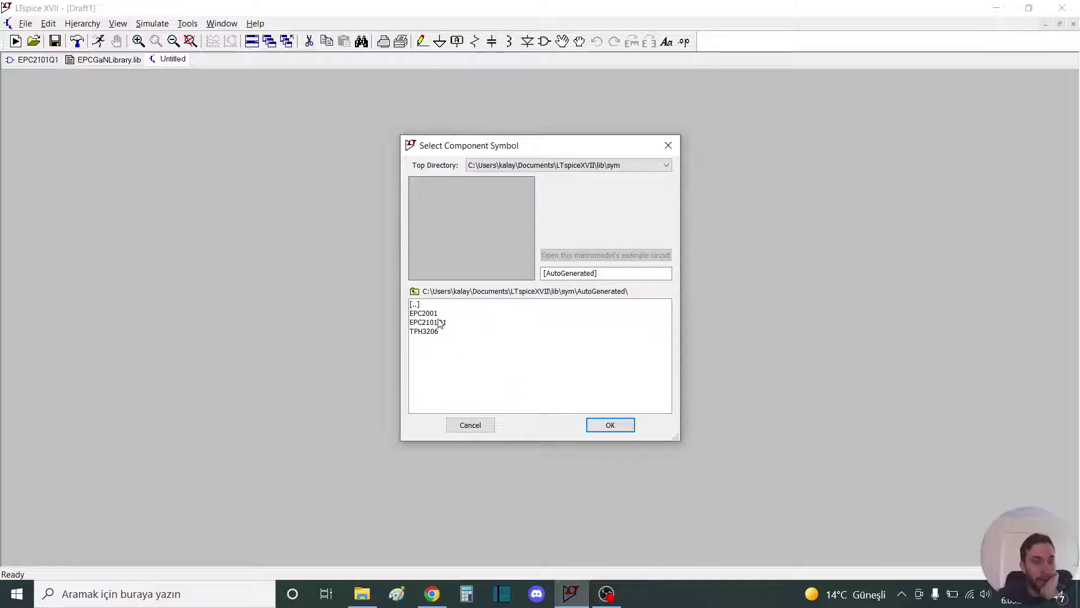
{"action": "left_click", "coordinate": [441, 323]}
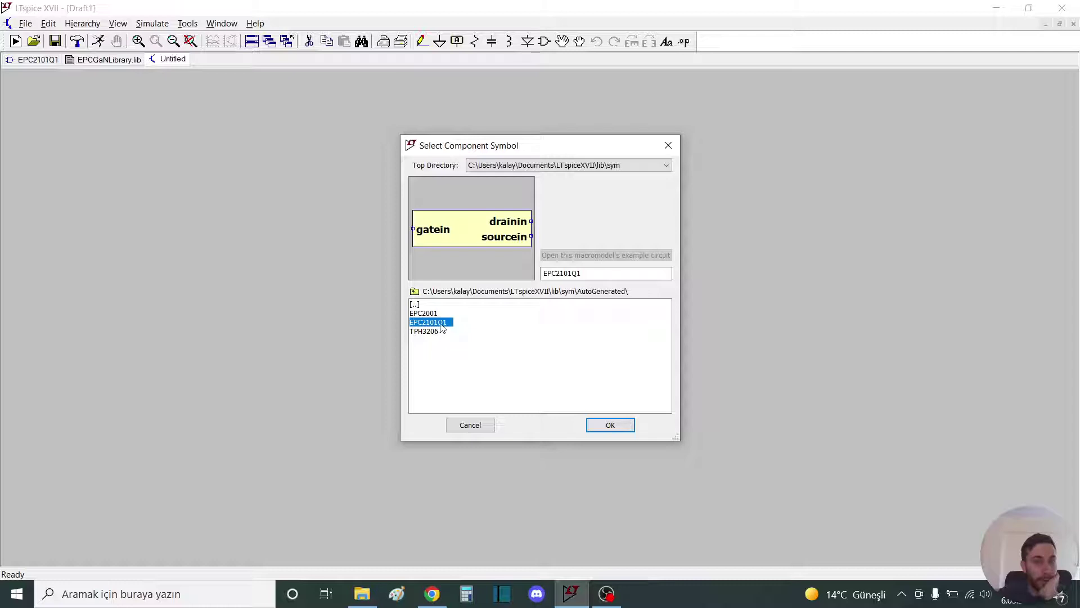
{"action": "double_click", "coordinate": [441, 325]}
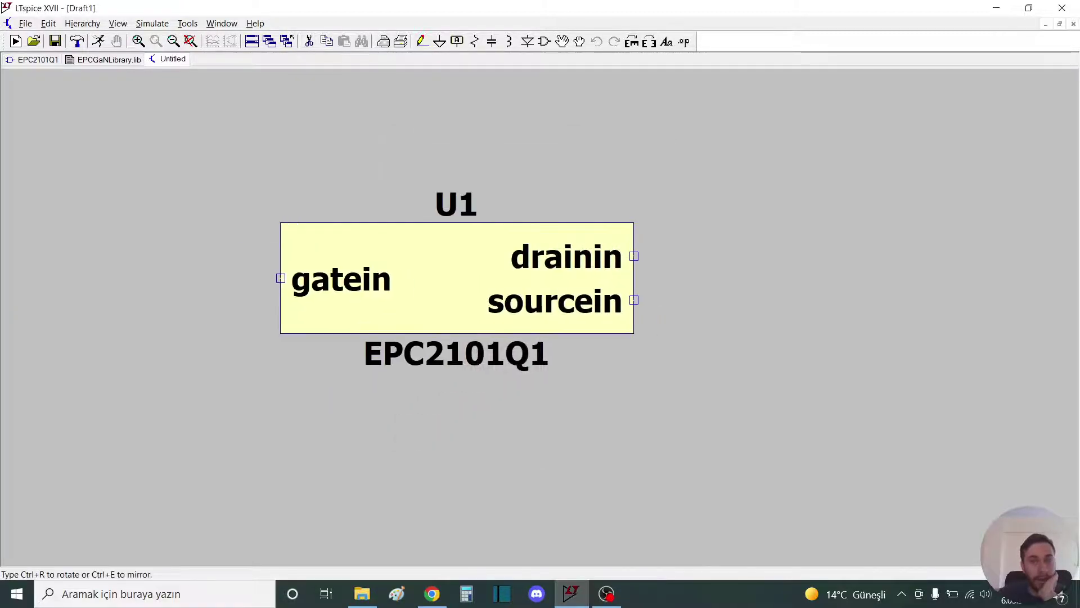
{"action": "left_click", "coordinate": [480, 278]}
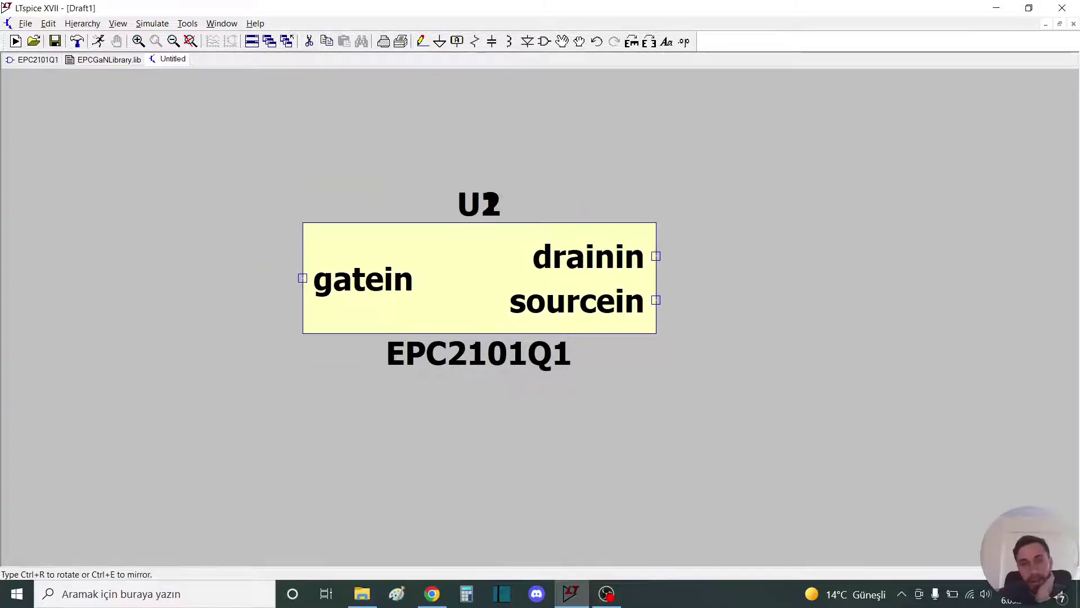
{"action": "key", "text": "Escape"}
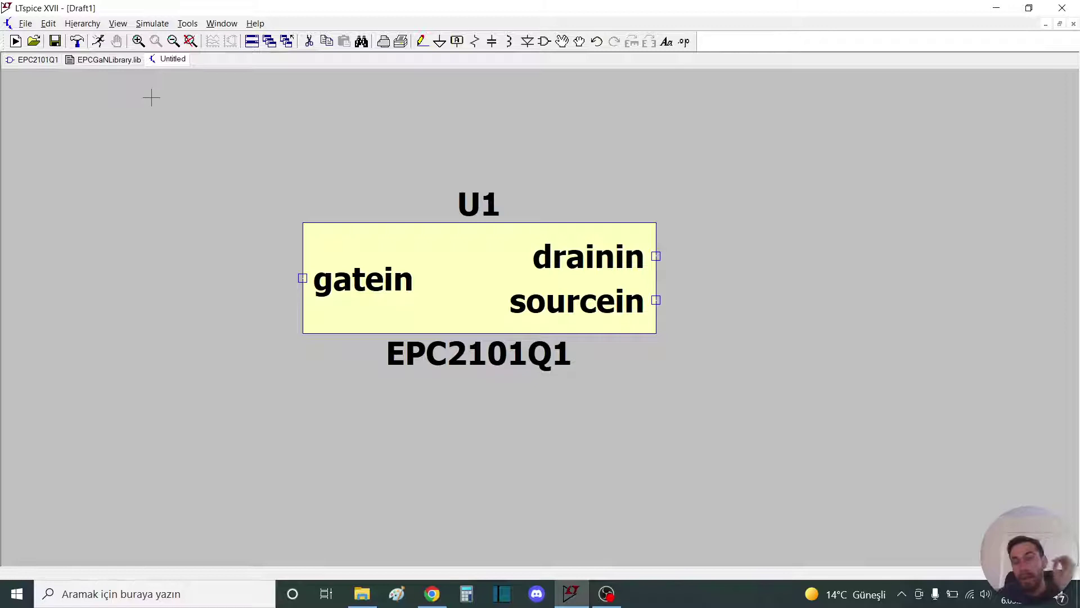
- Close the draft without saving, plus EPCGaNLibrary.lib and the EPC2101Q1 symbol
{"action": "right_click", "coordinate": [173, 60]}
{"action": "left_click", "coordinate": [203, 87]}
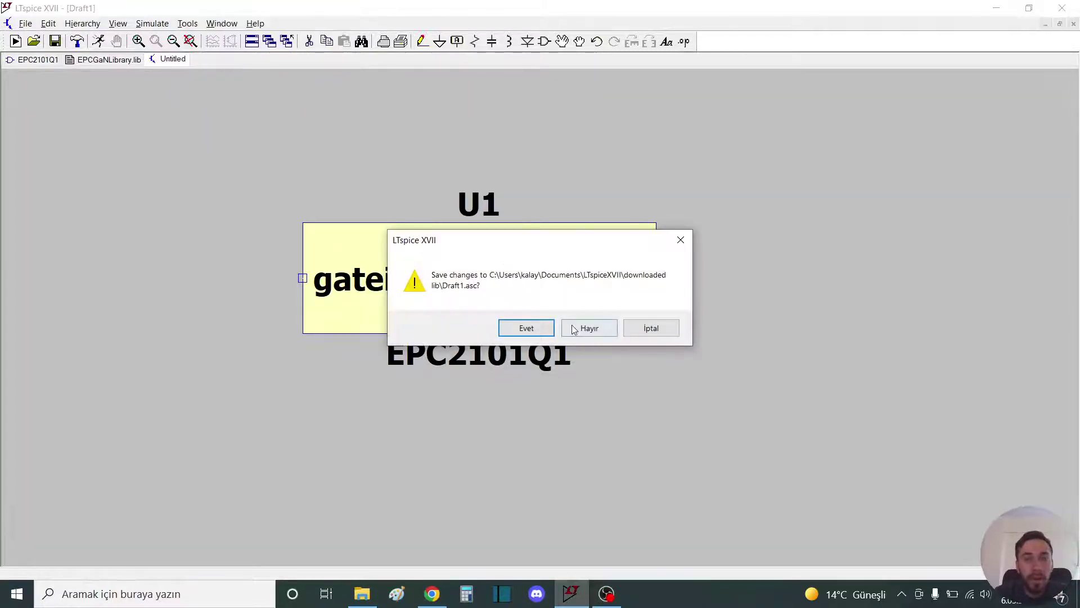
{"action": "left_click", "coordinate": [589, 328]}
{"action": "left_click", "coordinate": [102, 62]}
{"action": "right_click", "coordinate": [102, 62]}
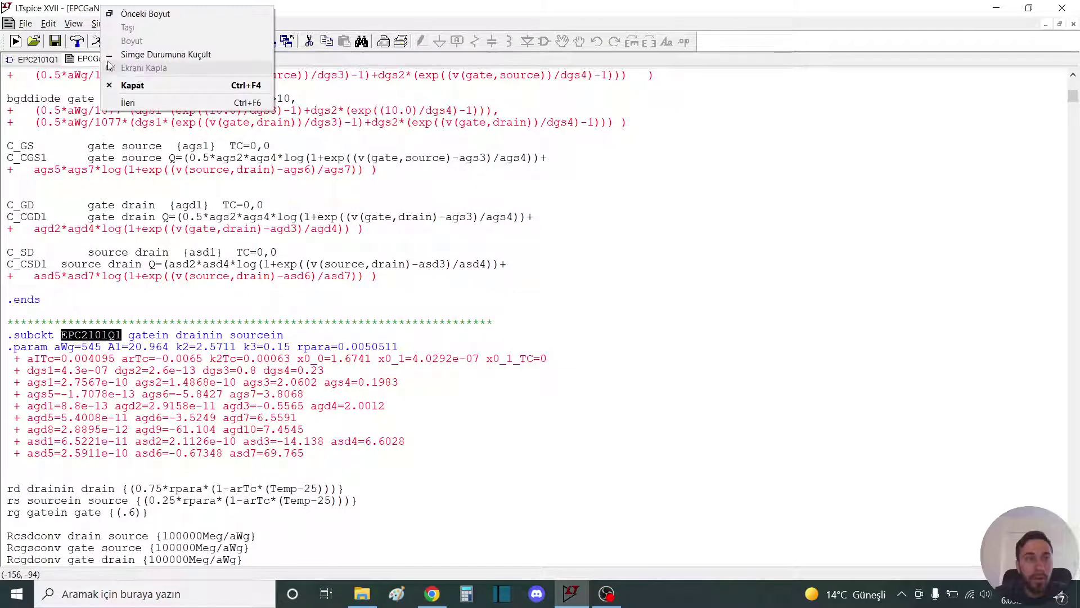
{"action": "left_click", "coordinate": [132, 87]}
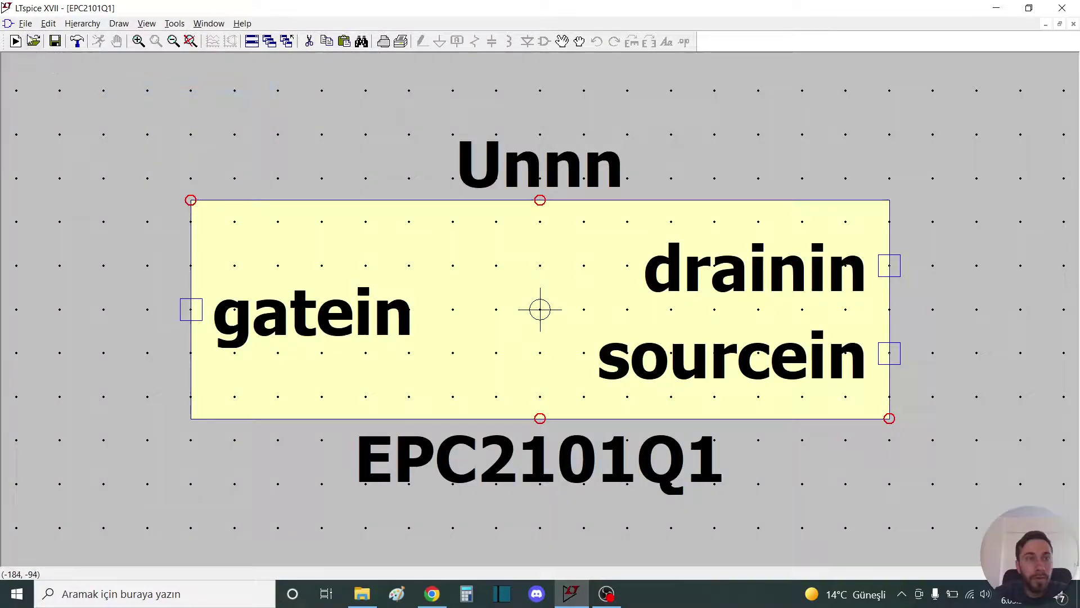
{"action": "left_click", "coordinate": [25, 24]}
{"action": "left_click", "coordinate": [56, 86]}
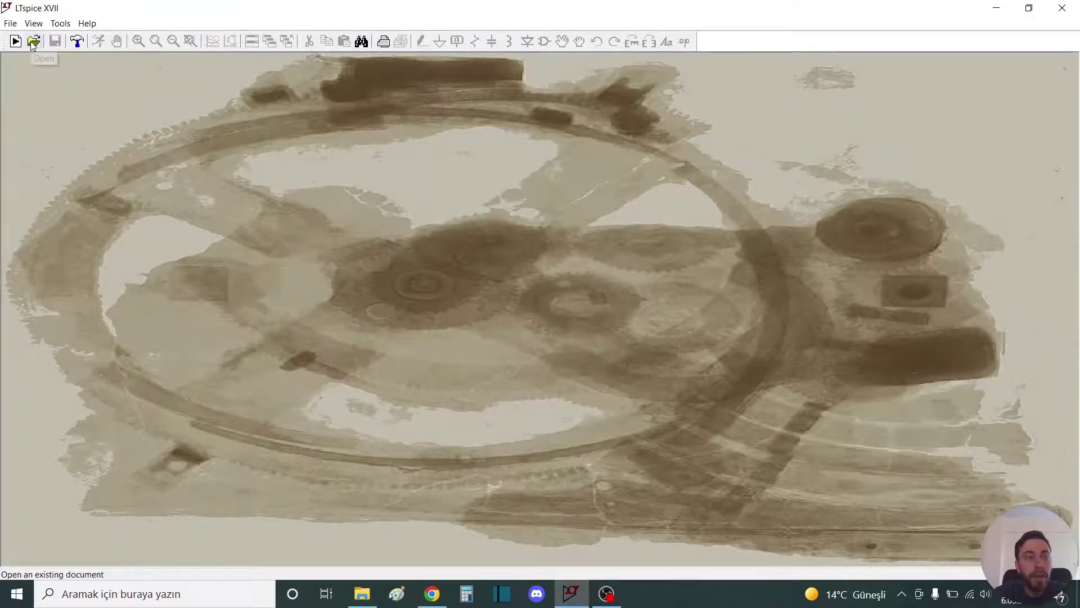
- Open the Example nMosfet schematic from LTspiceXVII's downloaded lib folder
{"action": "left_click", "coordinate": [33, 42]}
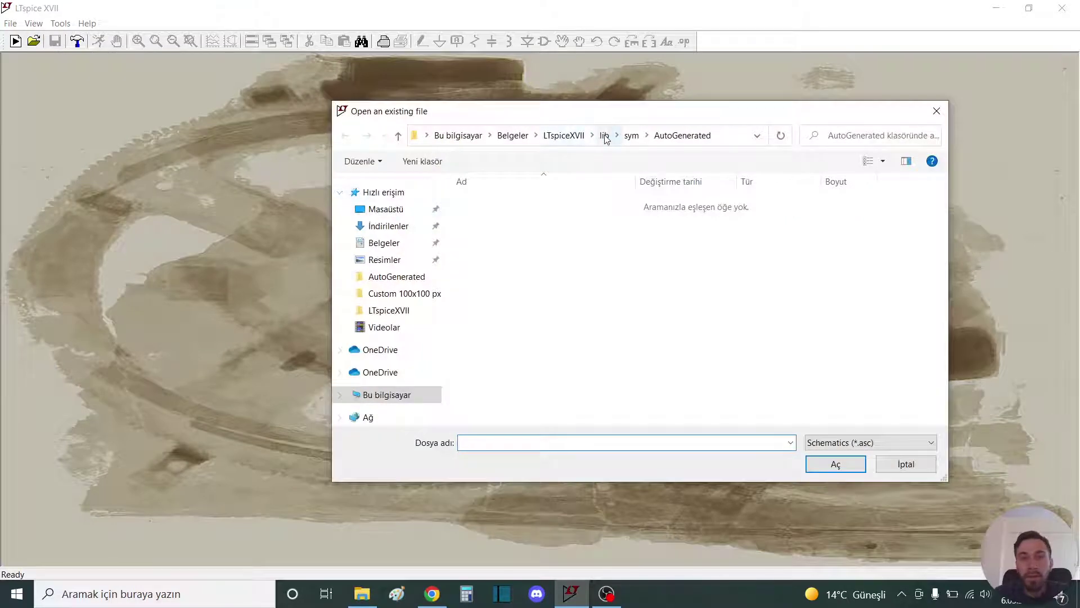
{"action": "left_click", "coordinate": [632, 136]}
{"action": "left_click", "coordinate": [580, 136]}
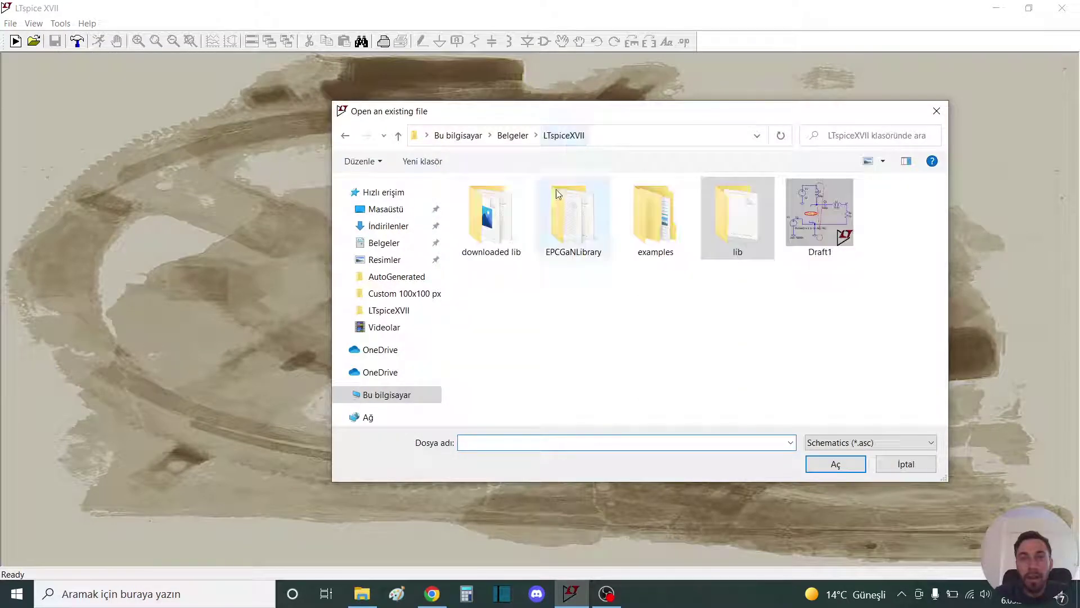
{"action": "double_click", "coordinate": [514, 236]}
{"action": "double_click", "coordinate": [515, 219]}
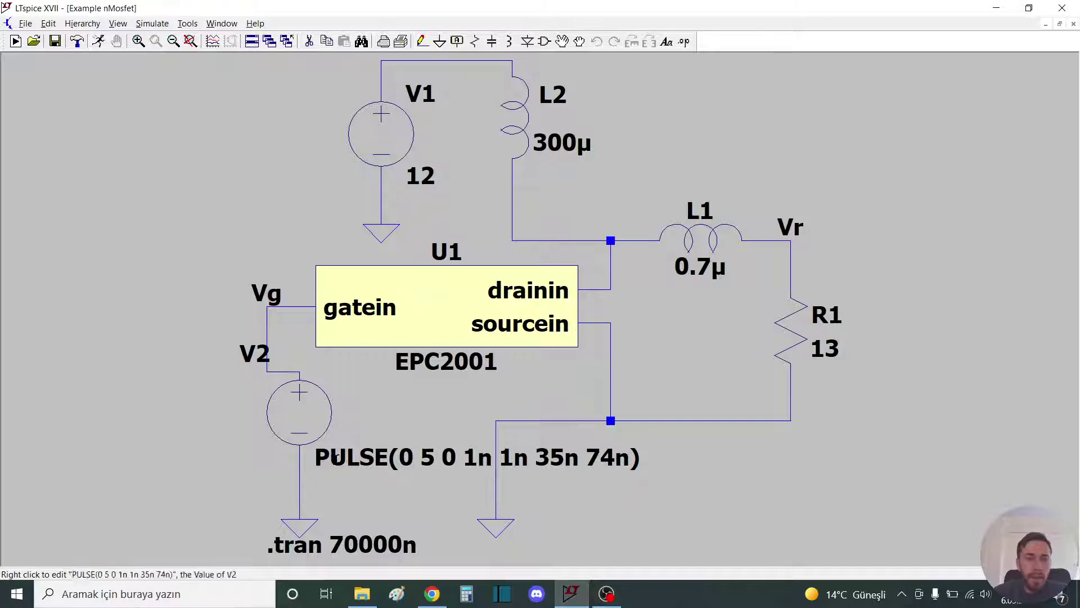
{"action": "right_click", "coordinate": [336, 458]}
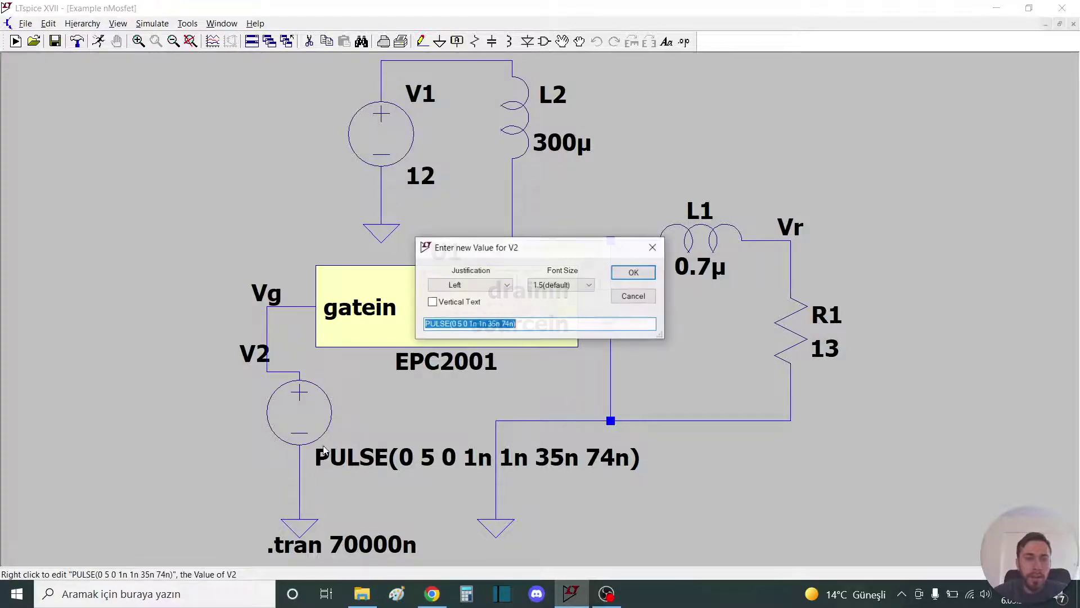
{"action": "left_click", "coordinate": [634, 296]}
{"action": "right_click", "coordinate": [295, 416]}
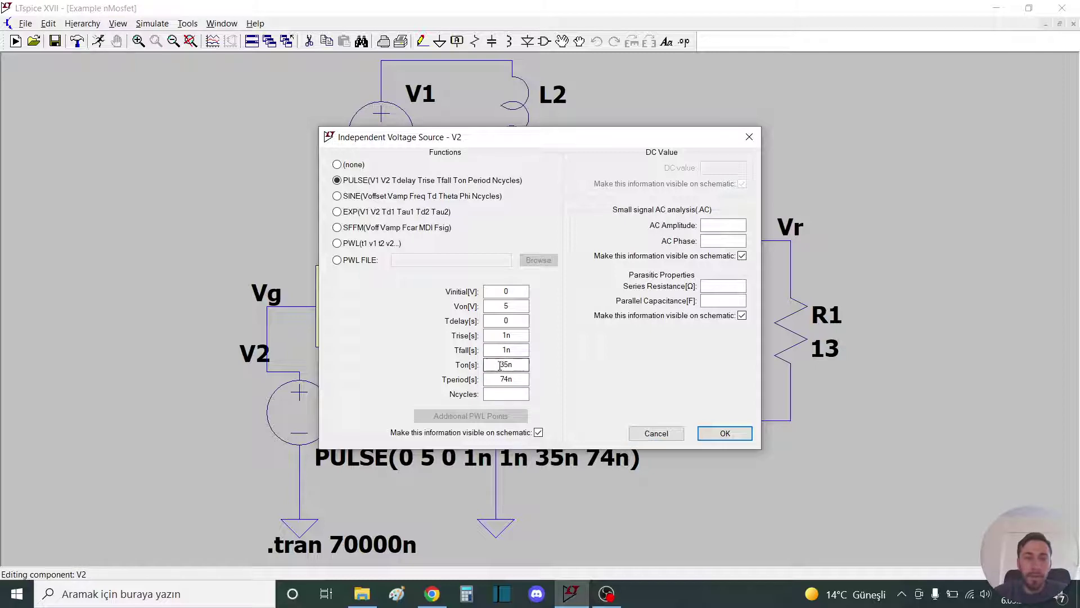
{"action": "left_click_drag", "start_coordinate": [500, 365], "coordinate": [524, 367]}
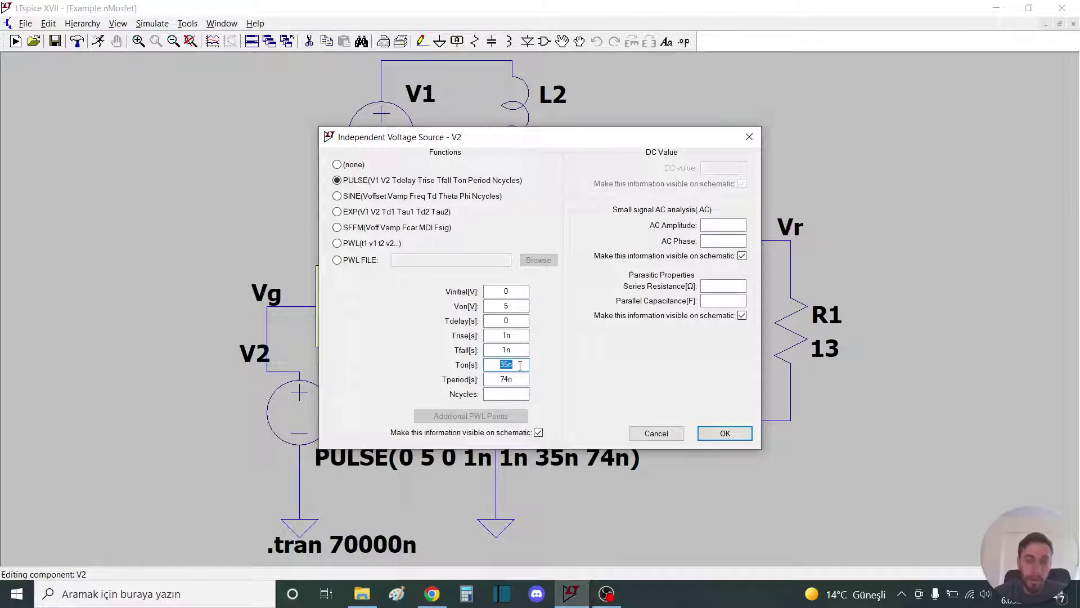
{"action": "left_click", "coordinate": [651, 434]}
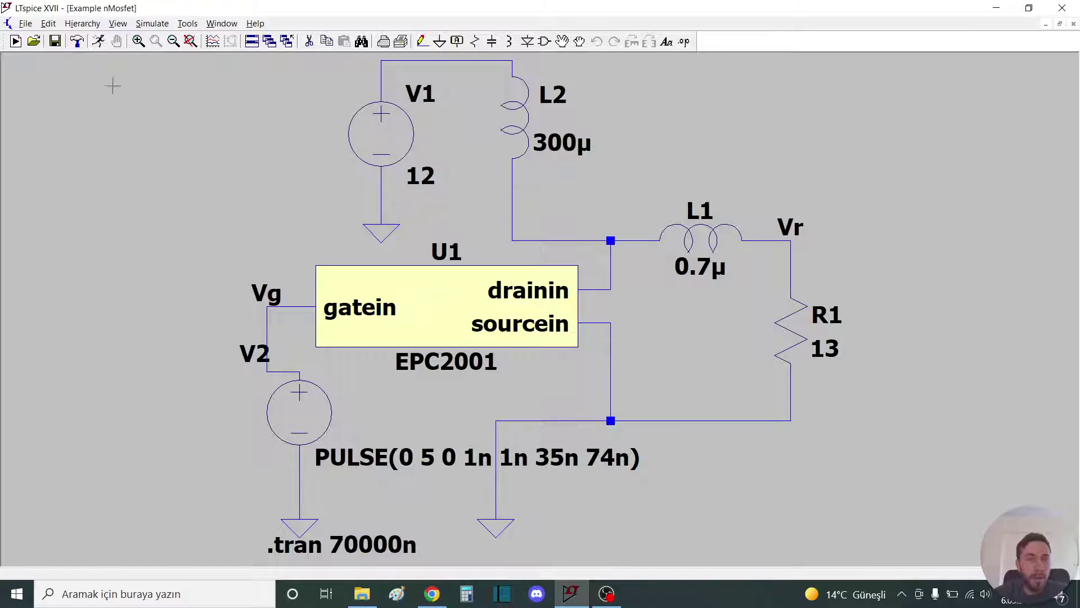
- Run the 0–70µs transient, add two more plot panes, and list traces for the bottom pane
{"action": "left_click", "coordinate": [97, 43]}
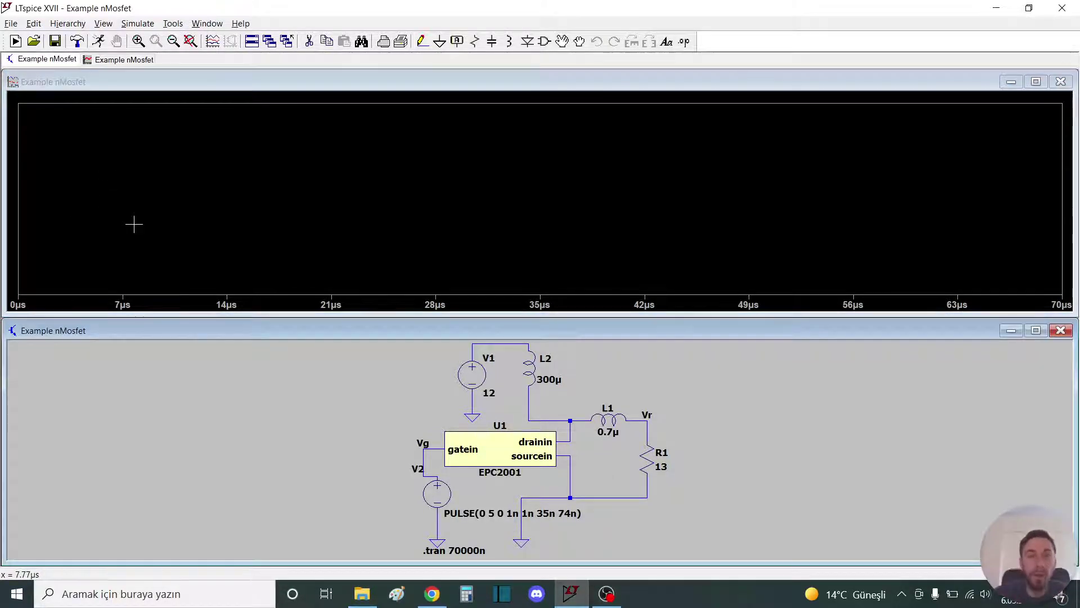
{"action": "right_click", "coordinate": [208, 237]}
{"action": "left_click", "coordinate": [264, 307]}
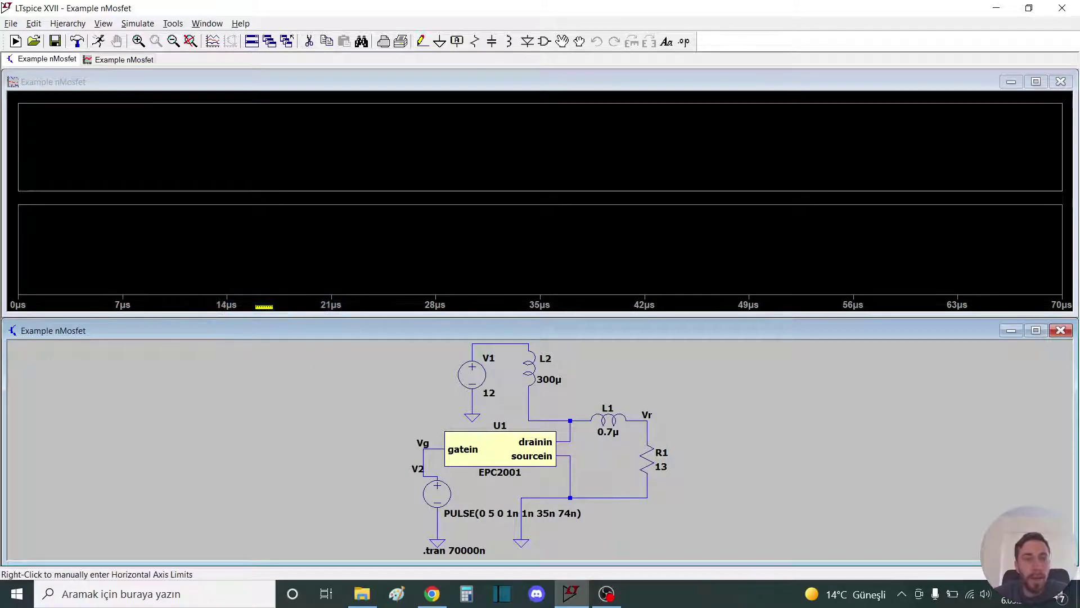
{"action": "right_click", "coordinate": [237, 237]}
{"action": "left_click", "coordinate": [316, 311]}
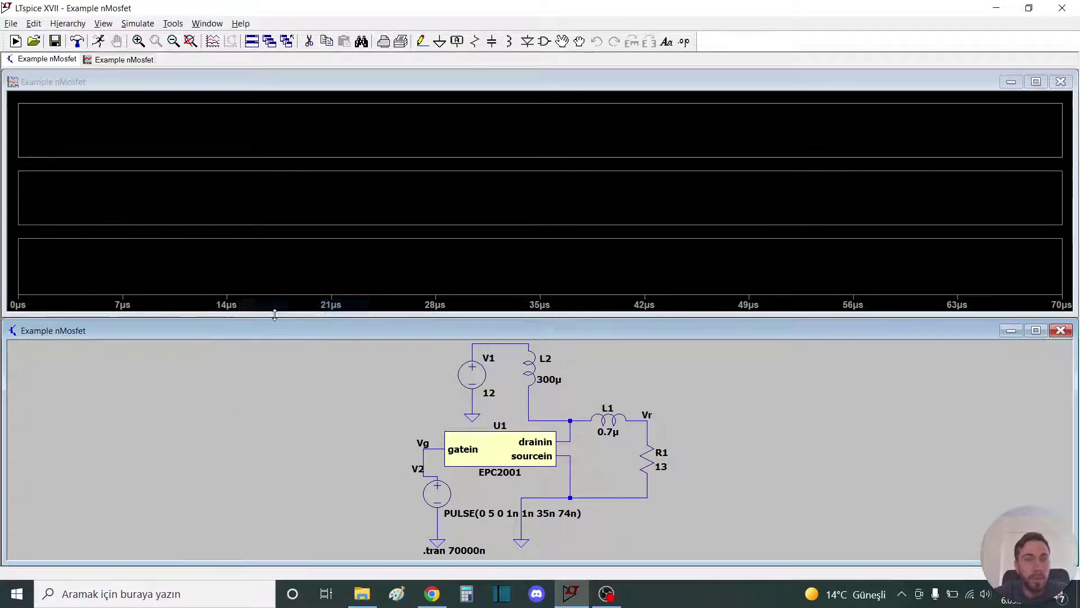
{"action": "right_click", "coordinate": [122, 267]}
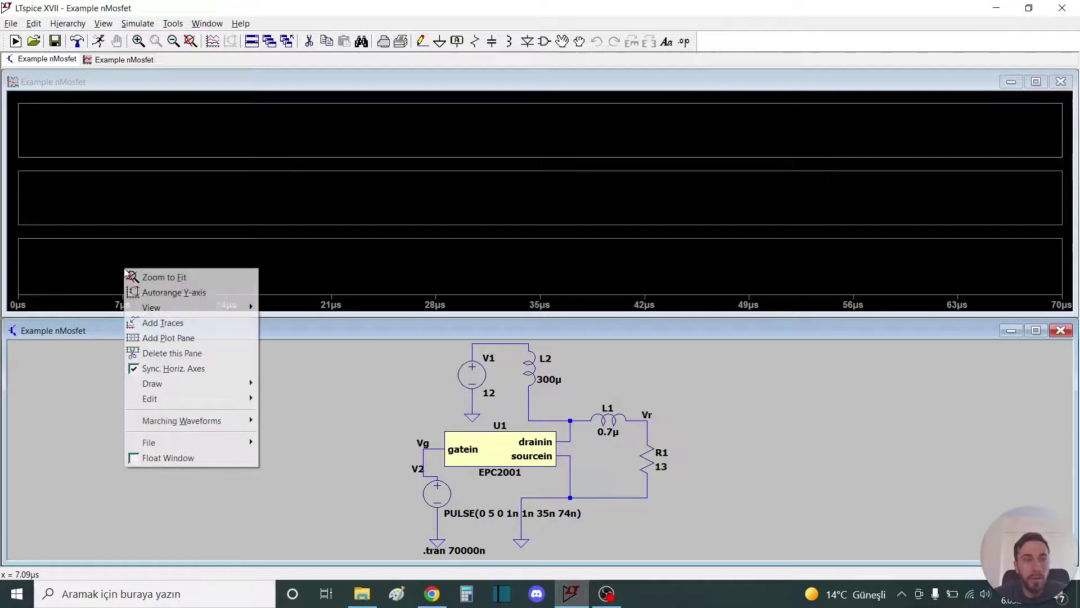
{"action": "left_click", "coordinate": [190, 324]}
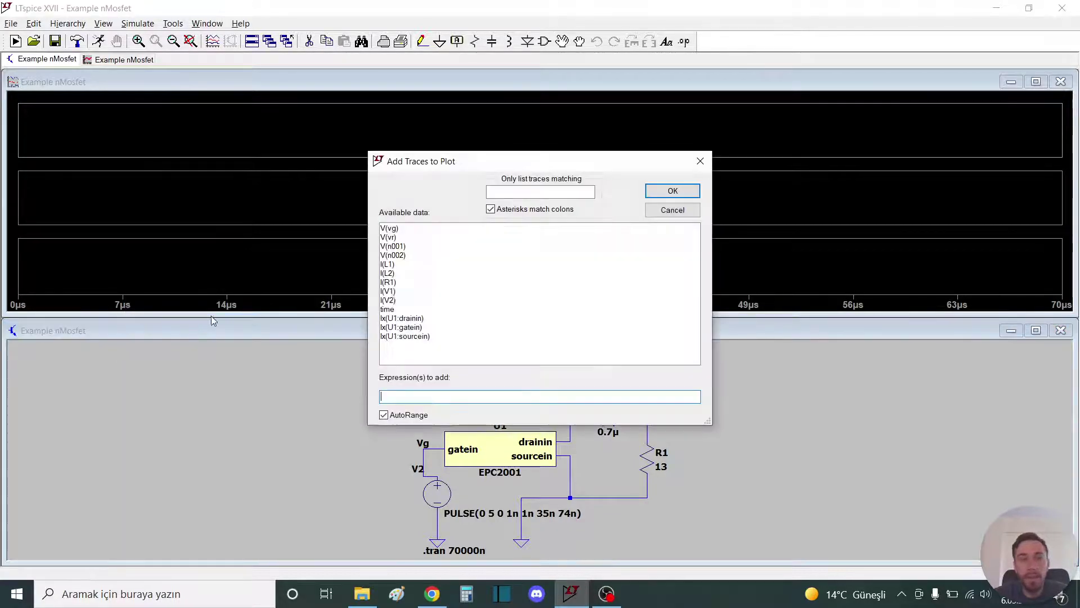
- Plot V(vg) in the bottom pane and delete the duplicate V(vg) trace from the top pane
{"action": "double_click", "coordinate": [402, 229]}
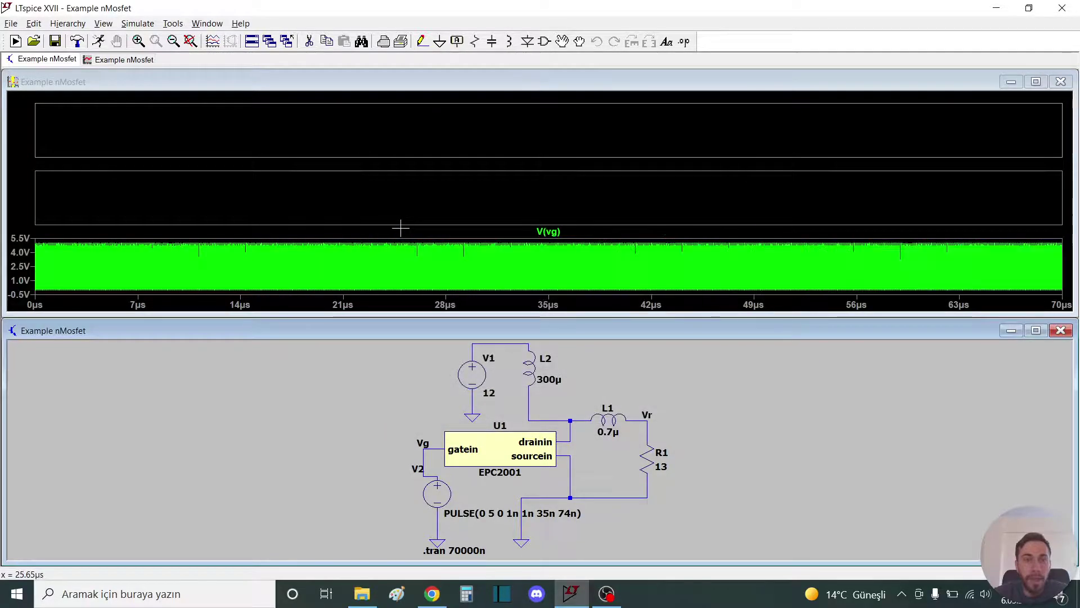
{"action": "left_click", "coordinate": [433, 441]}
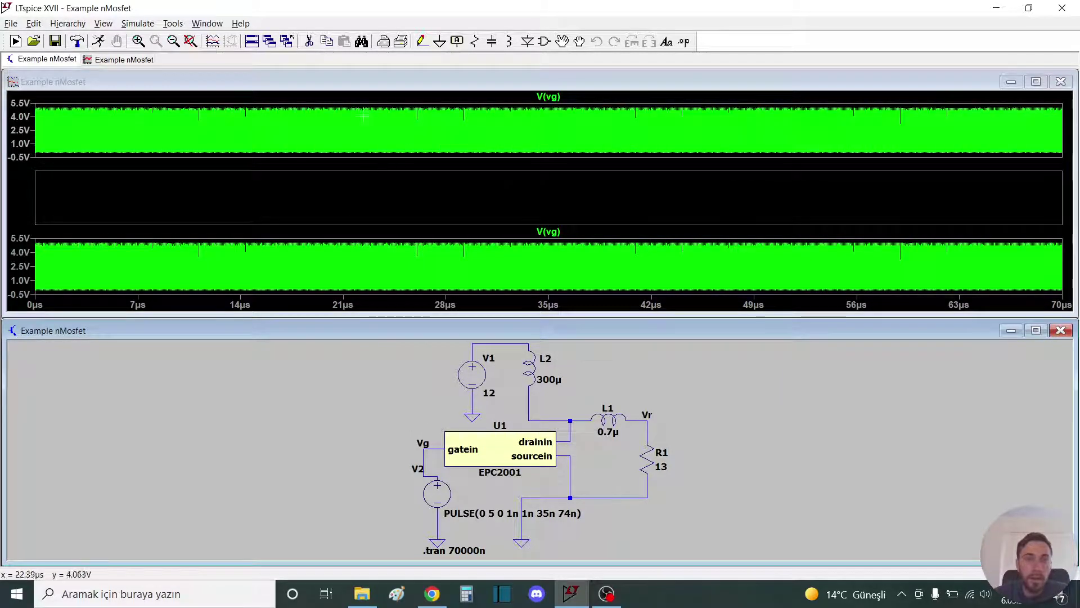
{"action": "right_click", "coordinate": [562, 98]}
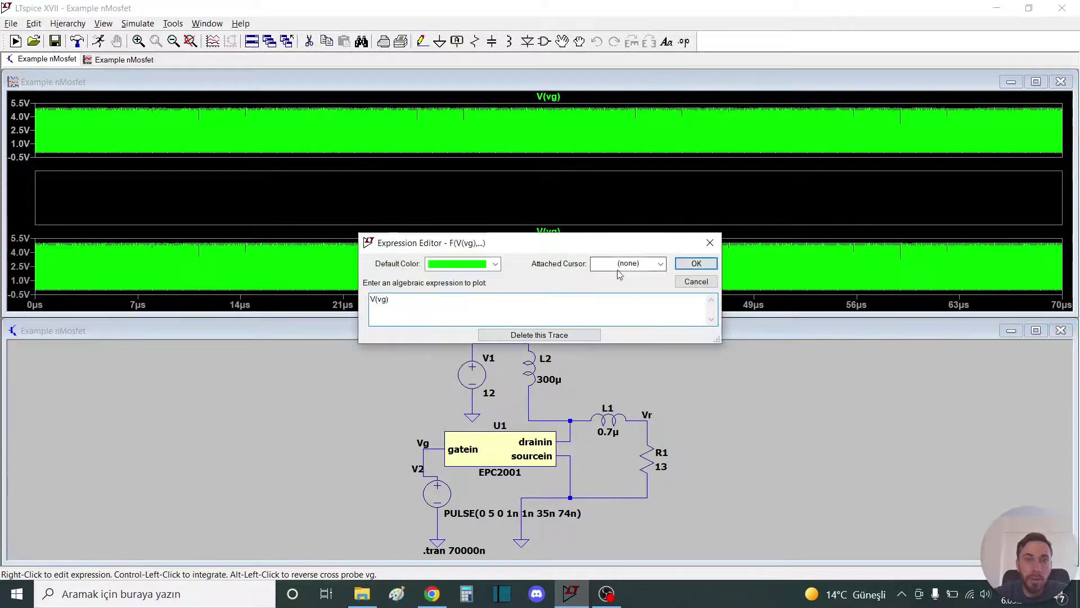
{"action": "left_click", "coordinate": [532, 334]}
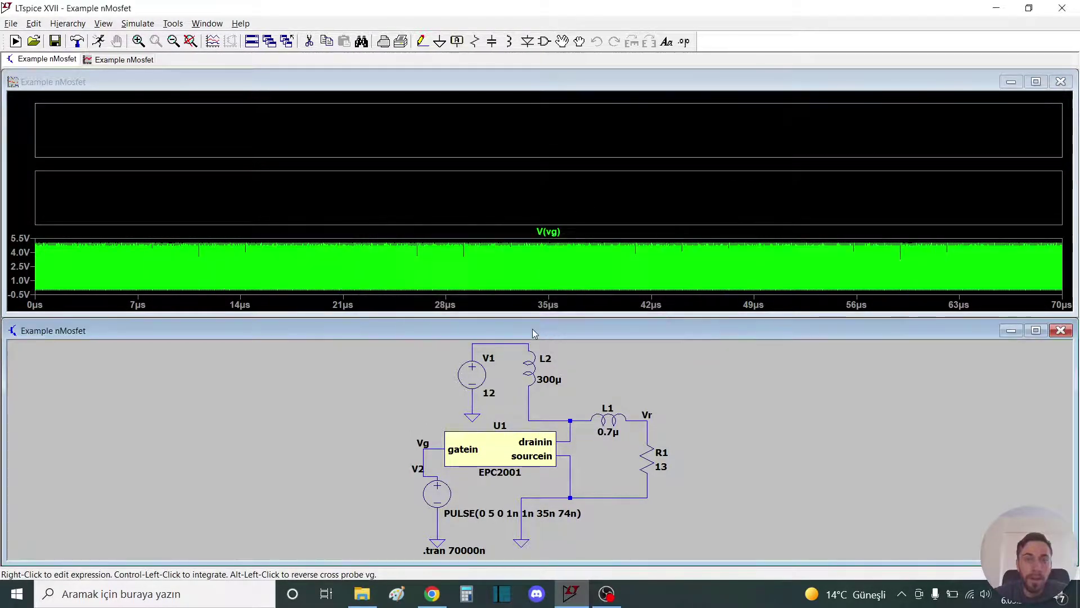
- Add V(vr) to the middle pane and I(R1) to the top pane
{"action": "right_click", "coordinate": [138, 201]}
{"action": "left_click", "coordinate": [181, 257]}
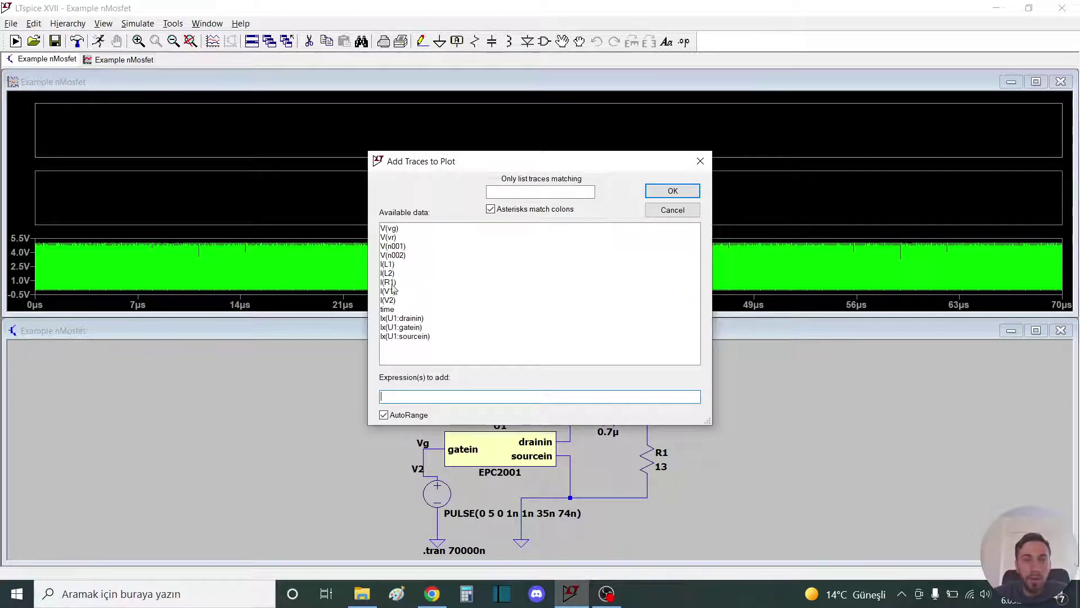
{"action": "double_click", "coordinate": [389, 237]}
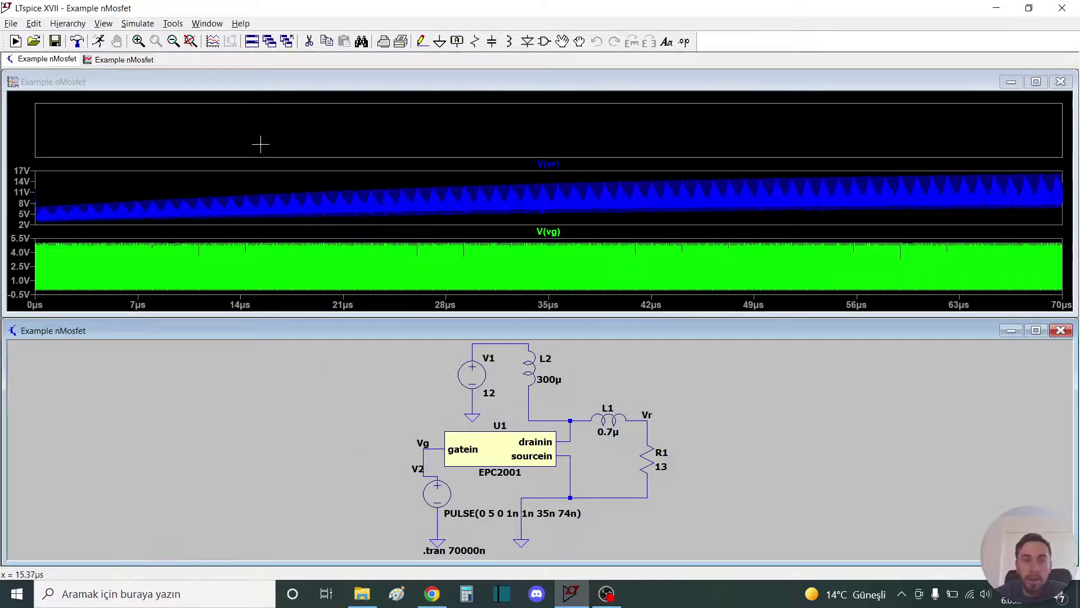
{"action": "right_click", "coordinate": [245, 138]}
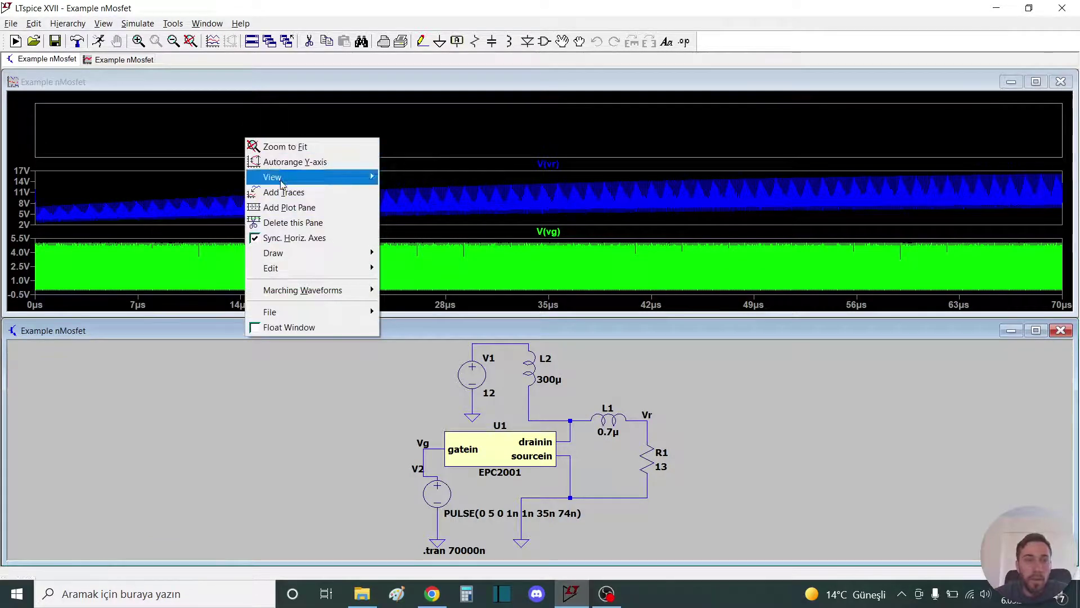
{"action": "left_click", "coordinate": [284, 191]}
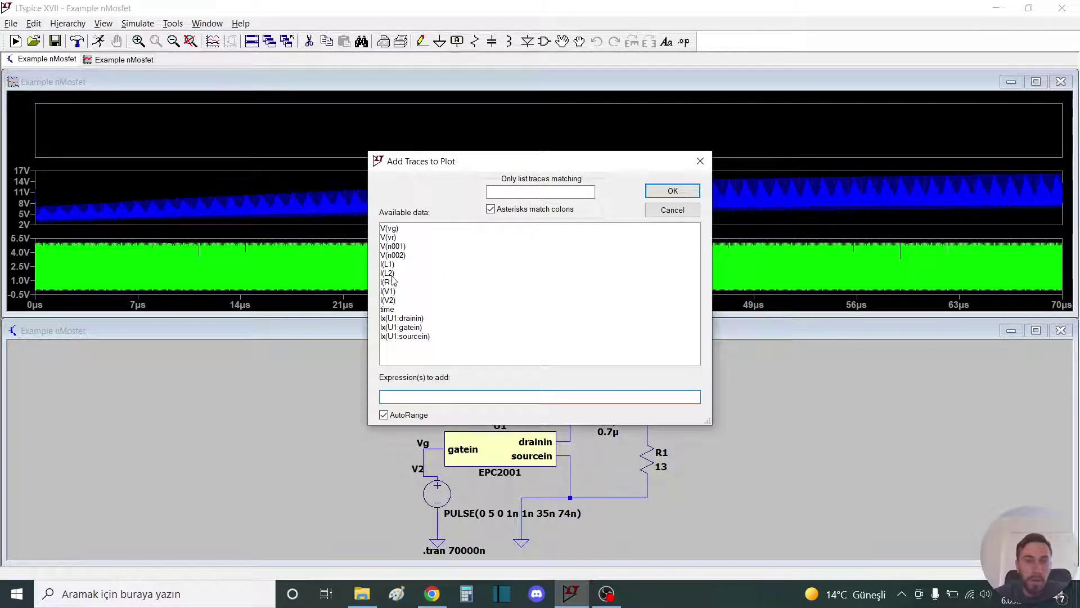
{"action": "double_click", "coordinate": [389, 282]}
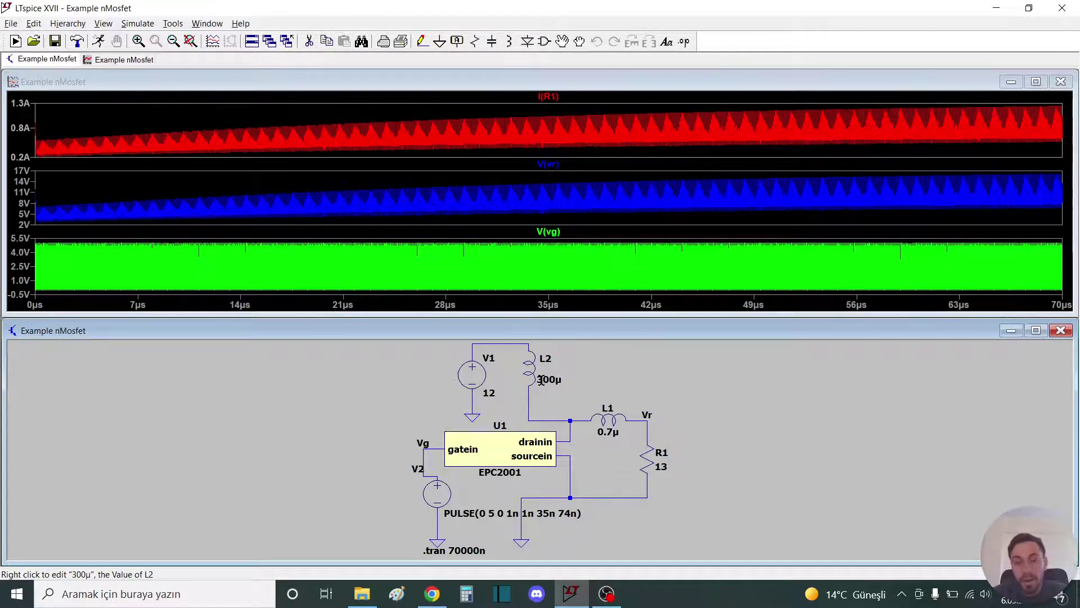
- Enter 30µ as inductor L2's new value in place of 300µ
{"action": "right_click", "coordinate": [541, 381]}
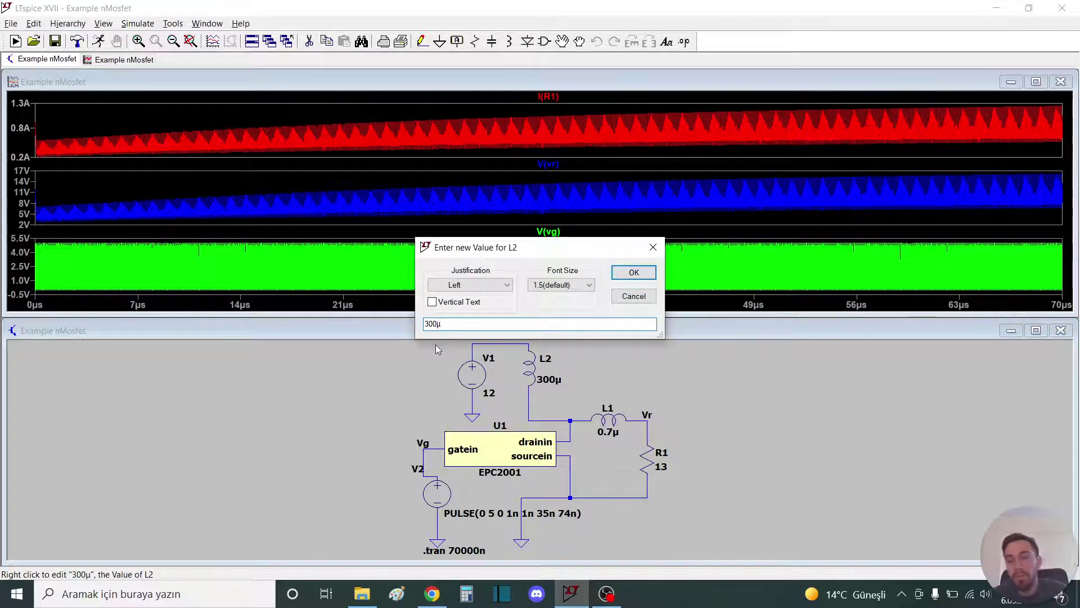
{"action": "left_click", "coordinate": [625, 279]}
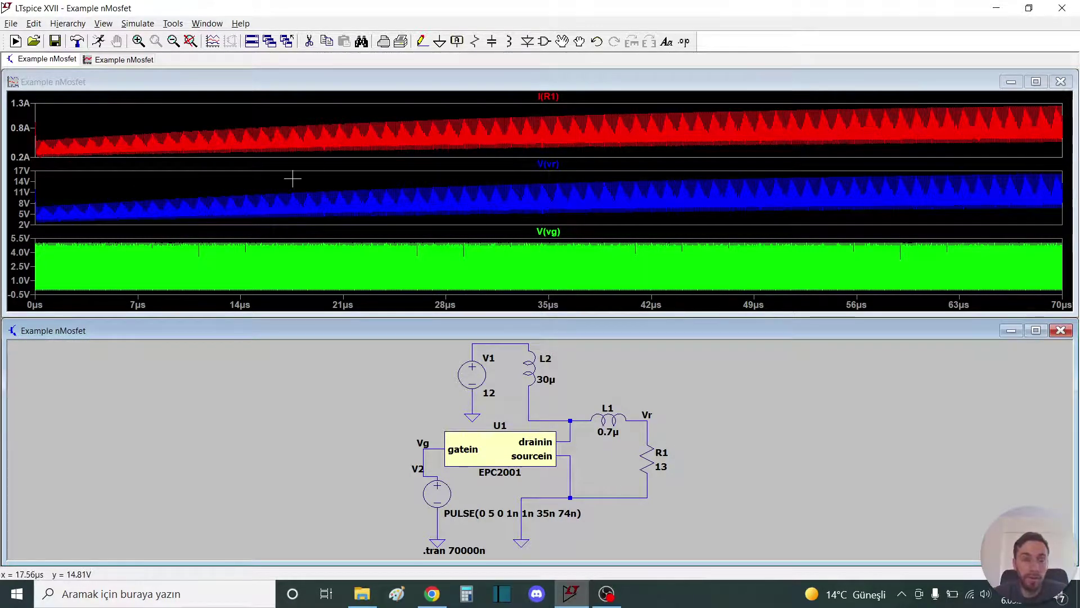
- Re-run the transient simulation to redraw I(R1), V(vr) and V(vg) with L2 at 30µ
{"action": "left_click", "coordinate": [98, 42]}
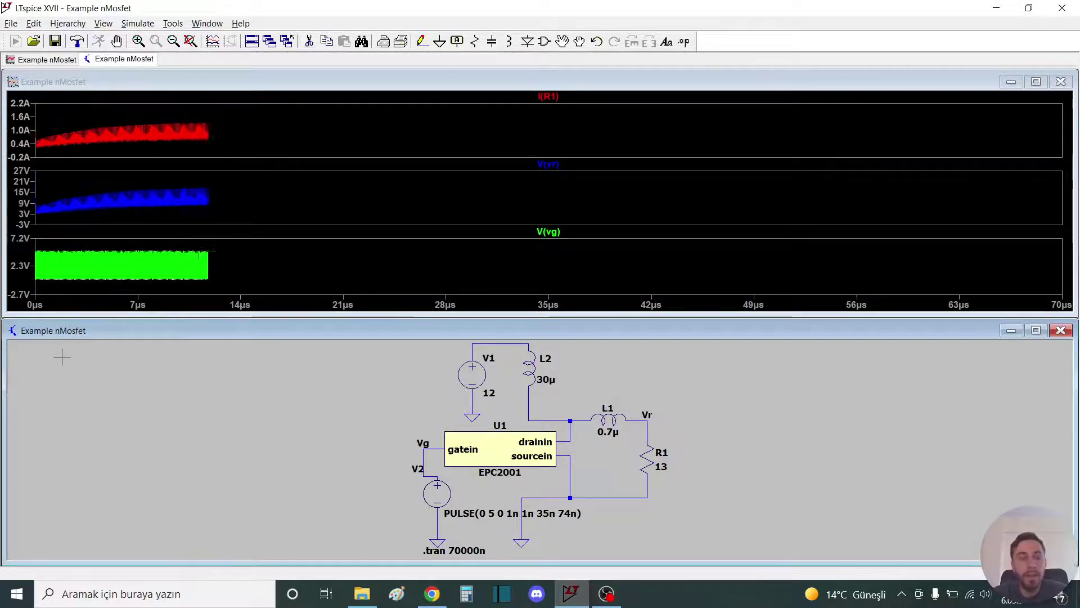